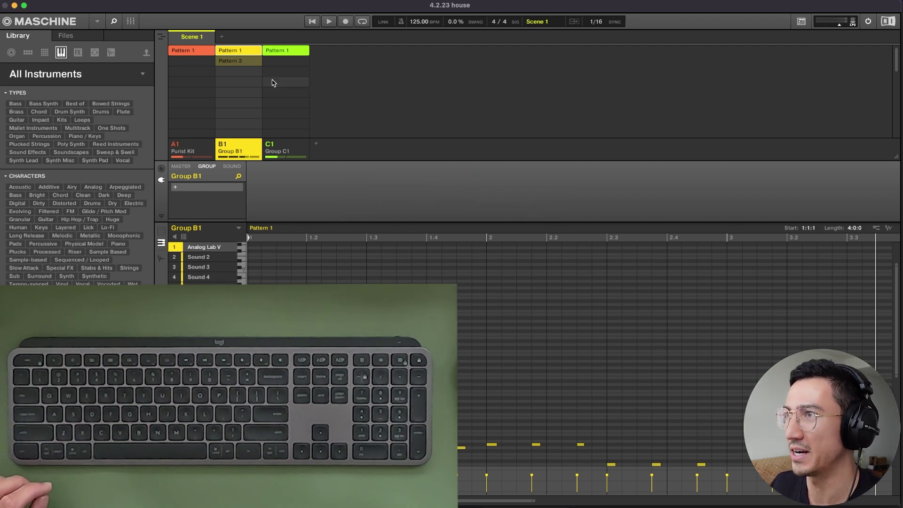
# - Toggle between the song timeline and the scene and pattern view twice
pyautogui.press('super+i')
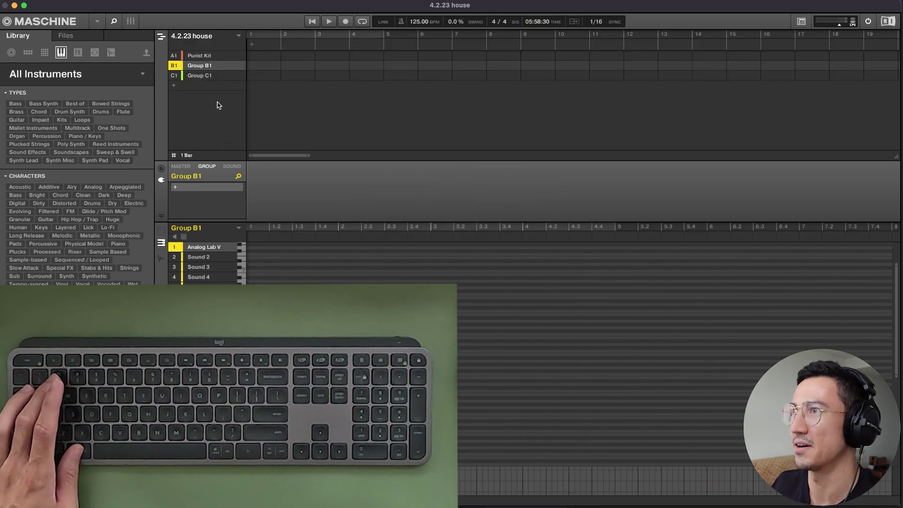
pyautogui.press('super+i')
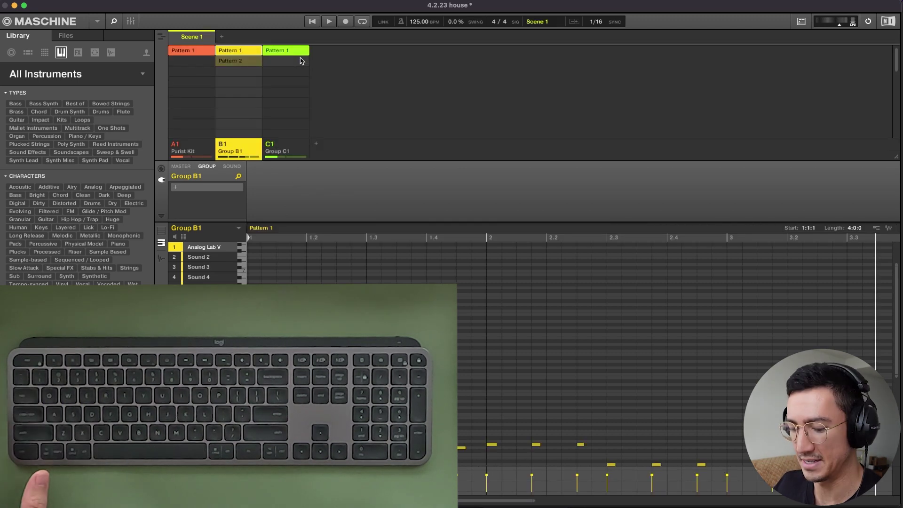
pyautogui.press('super+i')
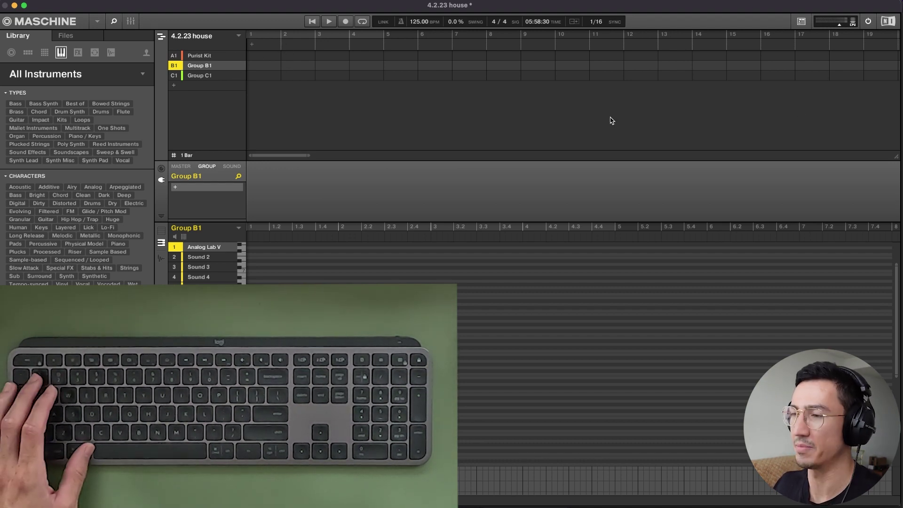
pyautogui.press('super+i')
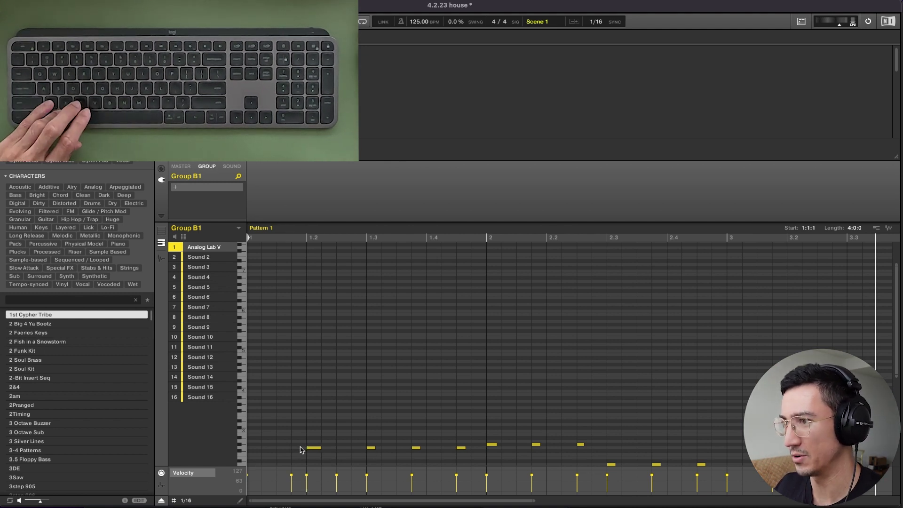
# - Try the grid resolution at 1 Bar and 1/4, then set it back to 1/16
pyautogui.click(186, 500)
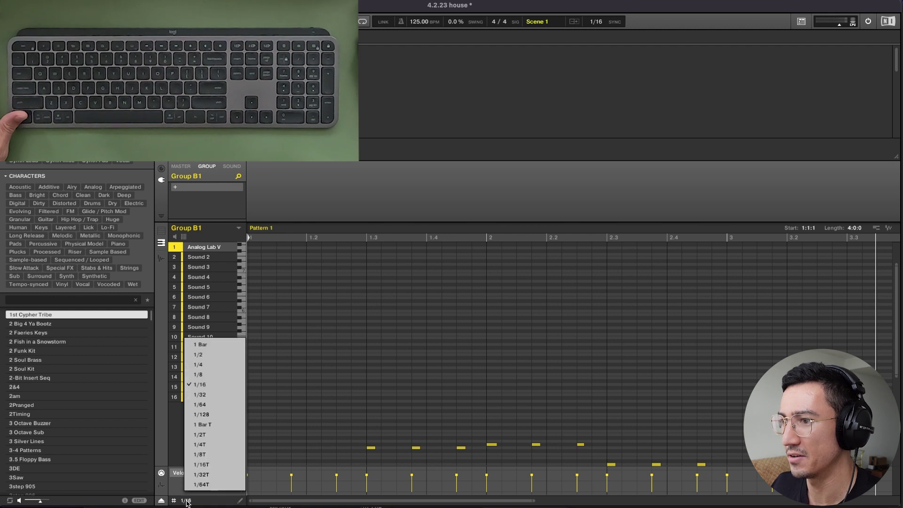
pyautogui.click(211, 348)
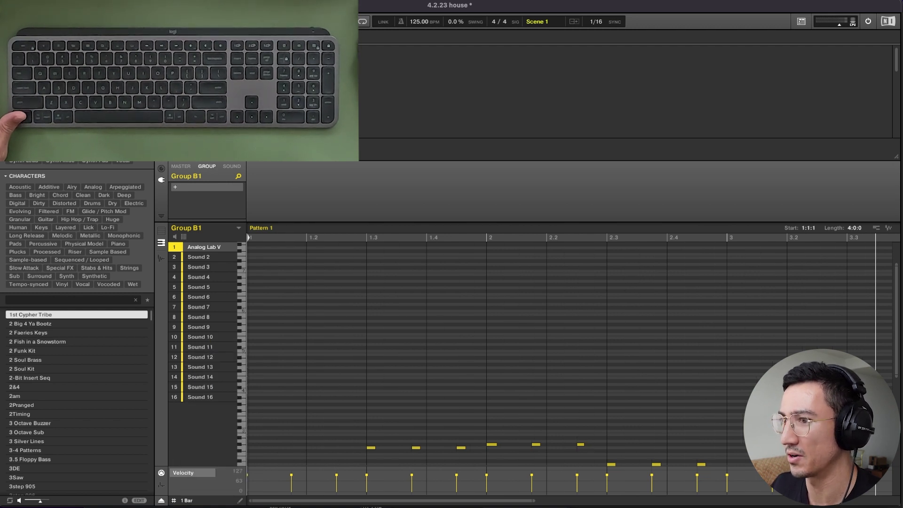
pyautogui.click(185, 500)
pyautogui.click(217, 364)
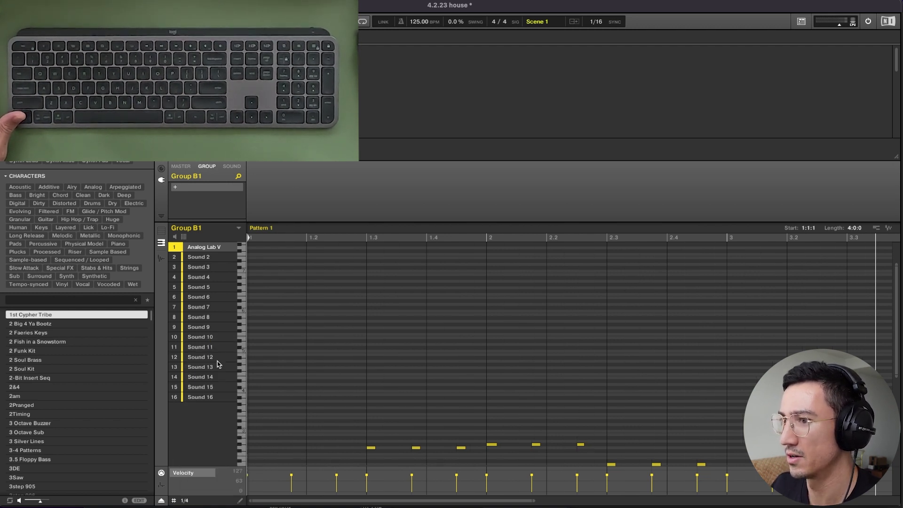
pyautogui.click(185, 502)
pyautogui.click(214, 379)
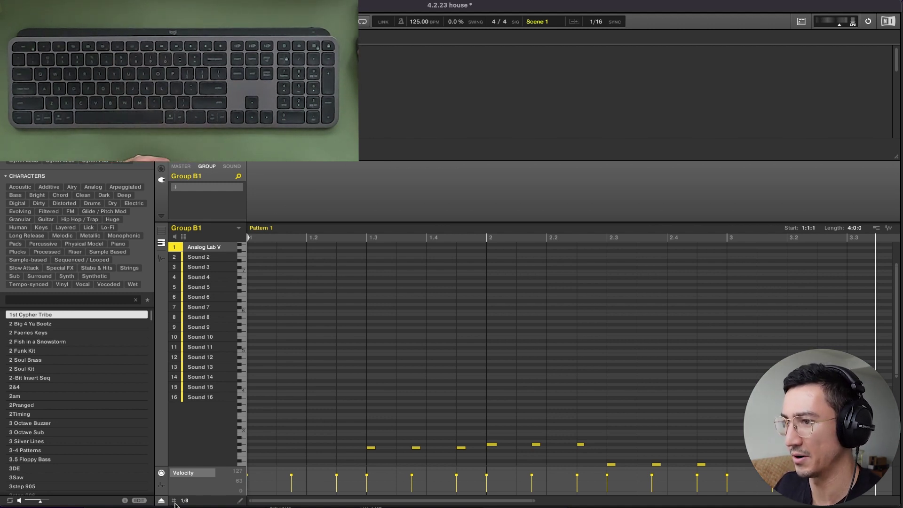
# - Nudge the note near beat 1.3 left and down a row, keeping the step grid at 1/16
pyautogui.scroll(-1, 370, 450)
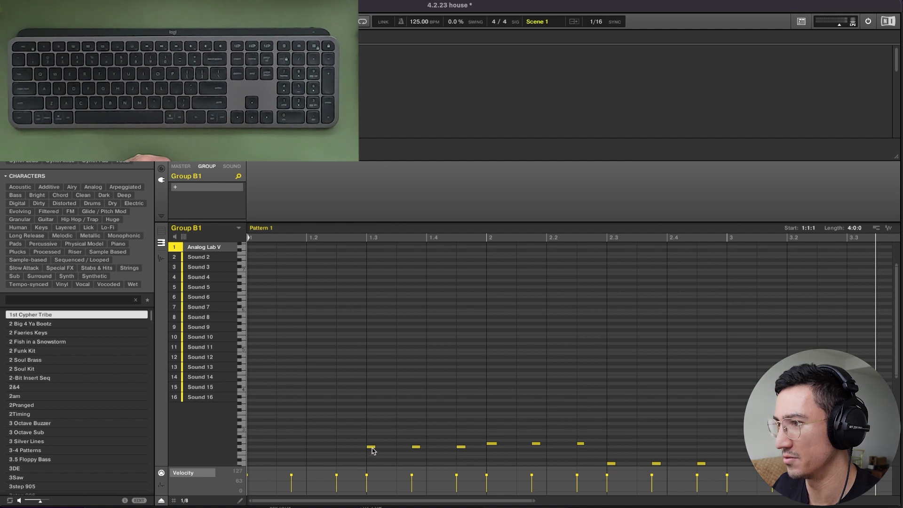
pyautogui.moveTo(372, 451)
pyautogui.mouseDown()
pyautogui.moveTo(364, 451)
pyautogui.moveTo(381, 448)
pyautogui.mouseUp()
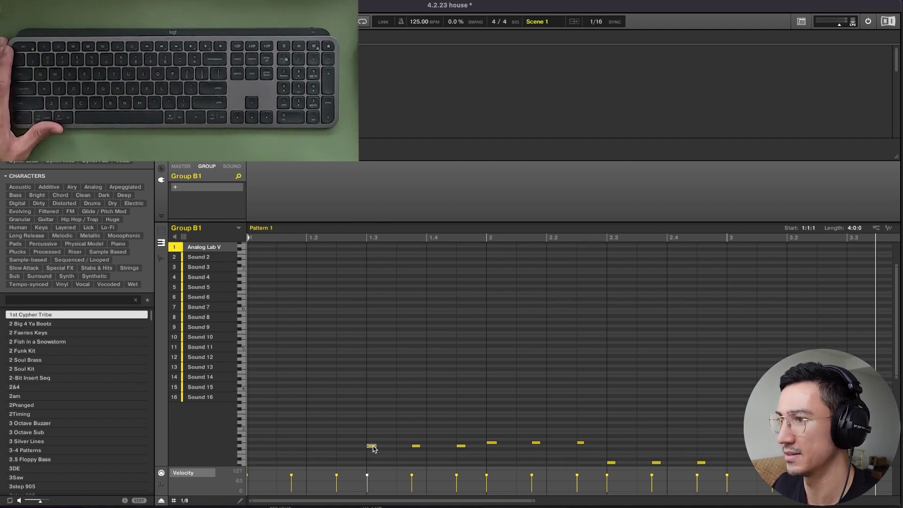
pyautogui.press('shift')
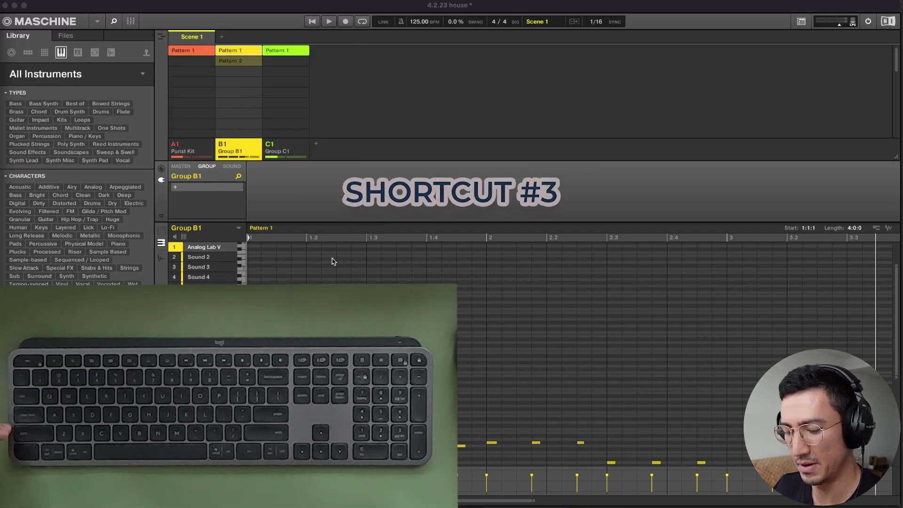
# - Select the Purist Kit group A1 in the Mixer, toggling the Mixer closed and open again
pyautogui.press('super+m')
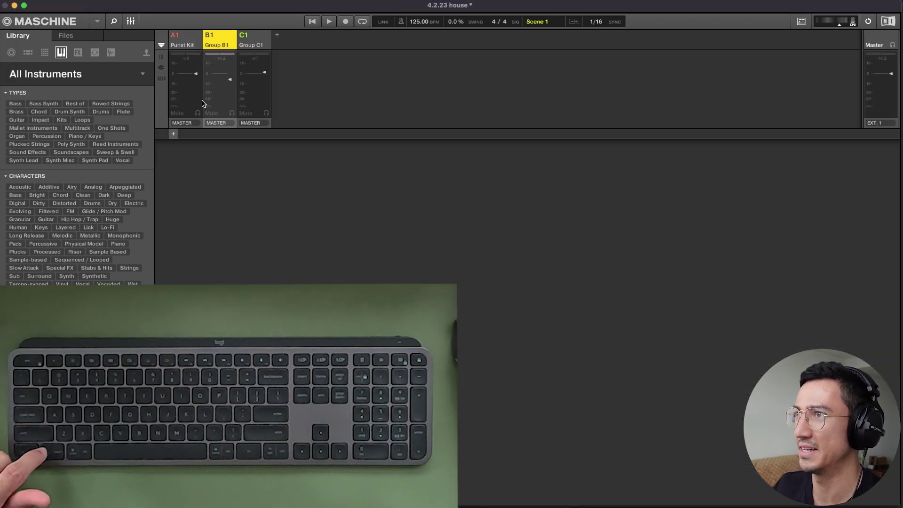
pyautogui.click(193, 40)
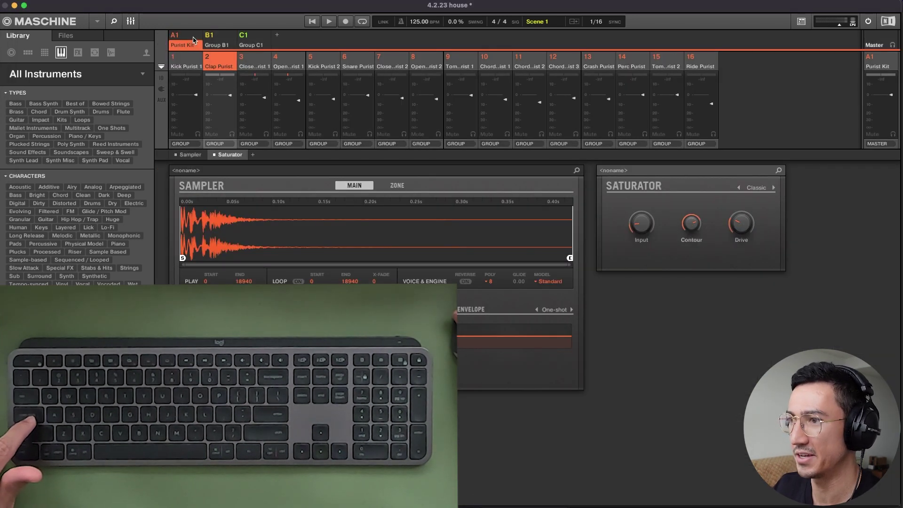
pyautogui.press('super+m')
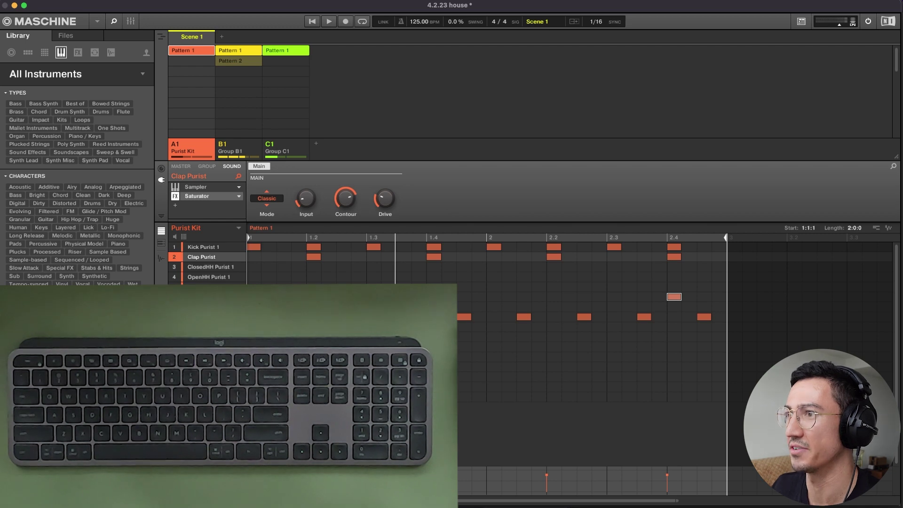
pyautogui.press('super+m')
pyautogui.press('super+m')
pyautogui.press('super+m')
pyautogui.press('super+m')
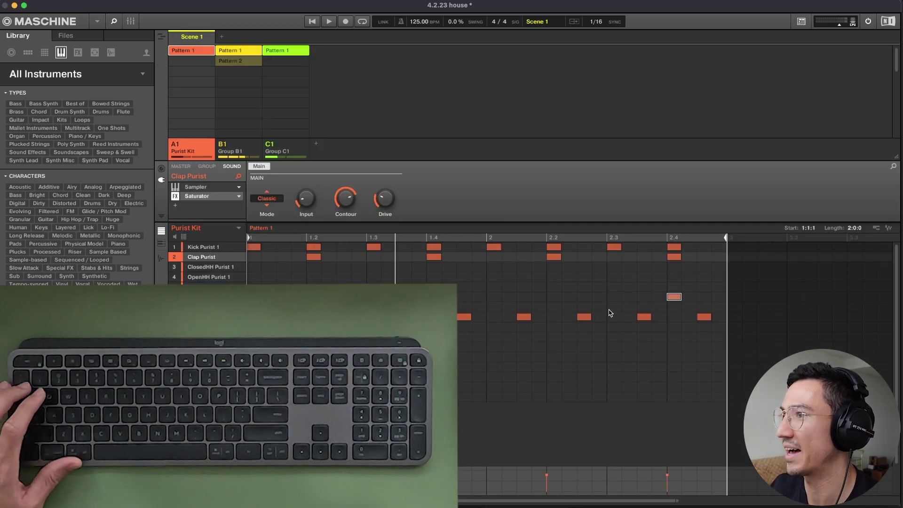
pyautogui.press('super+m')
pyautogui.press('super+m')
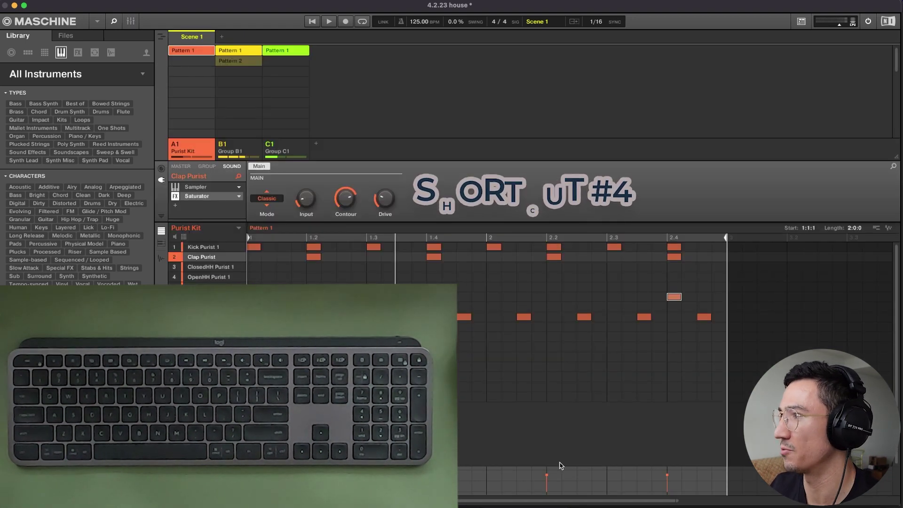
# - Collapse the Library browser with Cmd+F to widen the editors, then restore it
pyautogui.scroll(5, 569, 503)
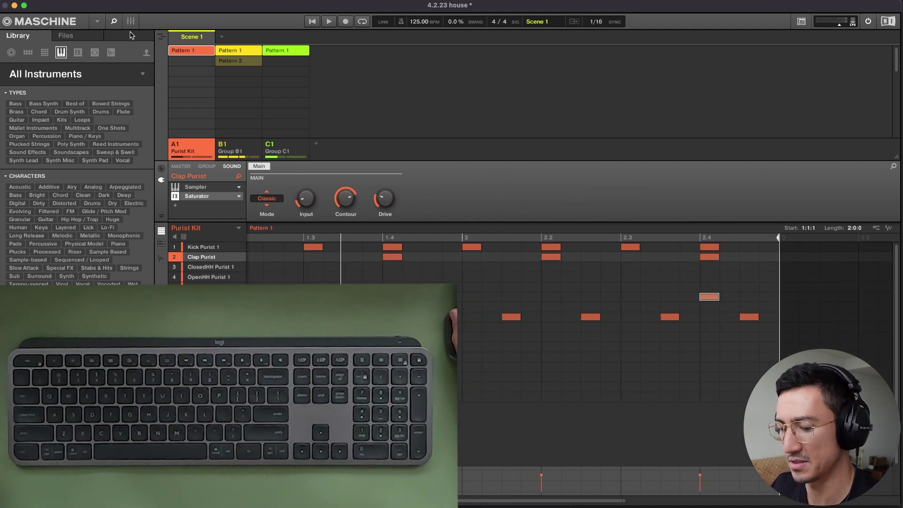
pyautogui.press('super+f')
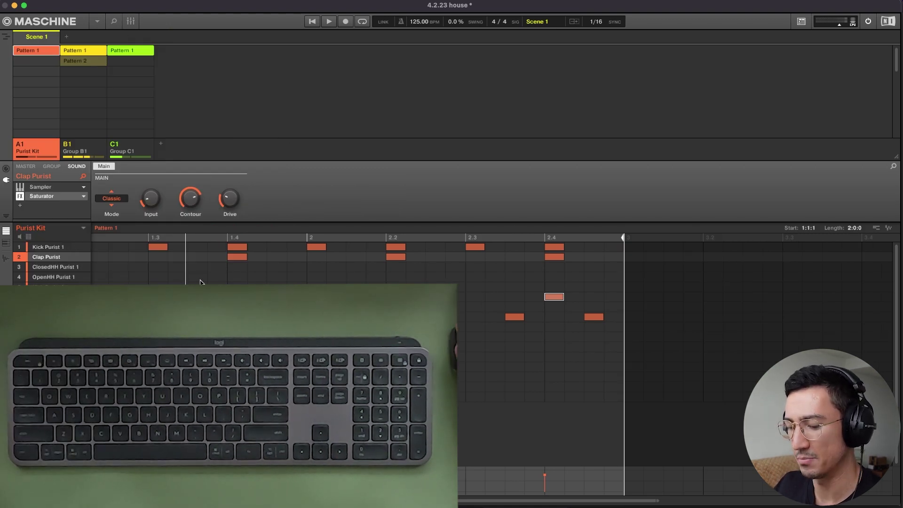
pyautogui.press('super+f')
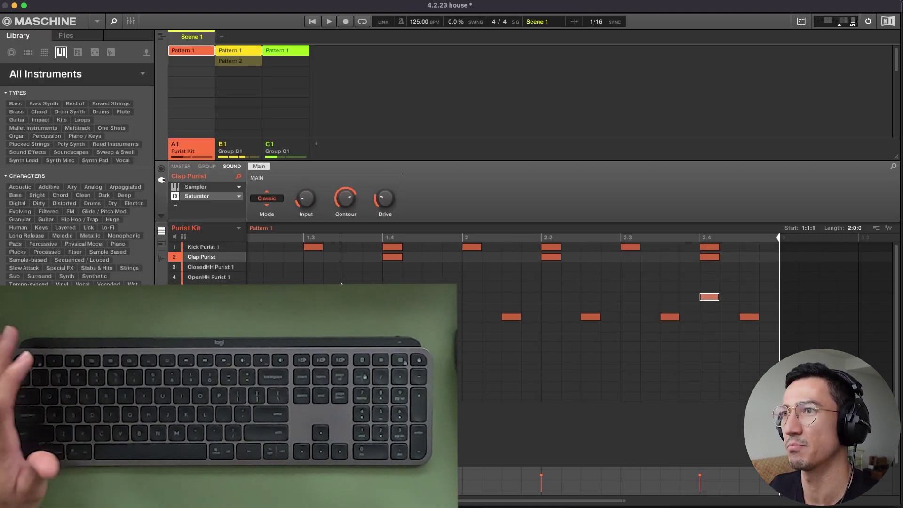
pyautogui.press('super+f')
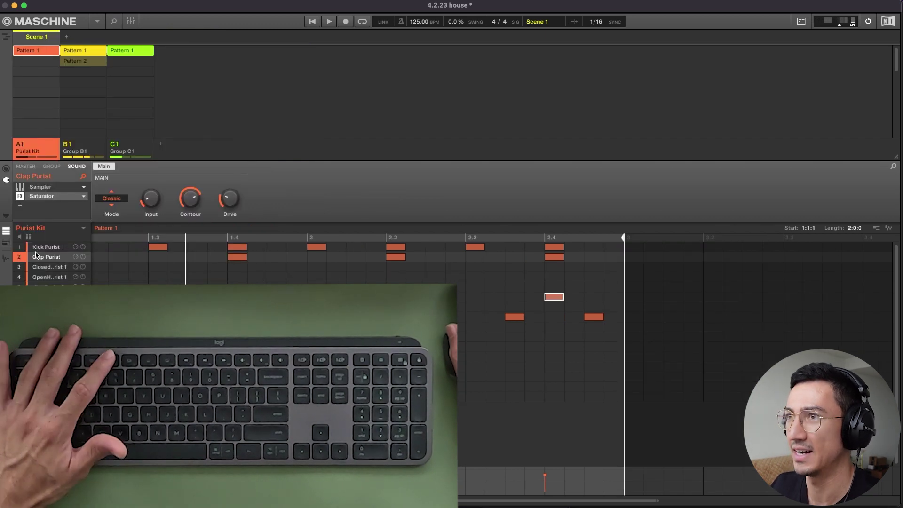
pyautogui.press('super+f')
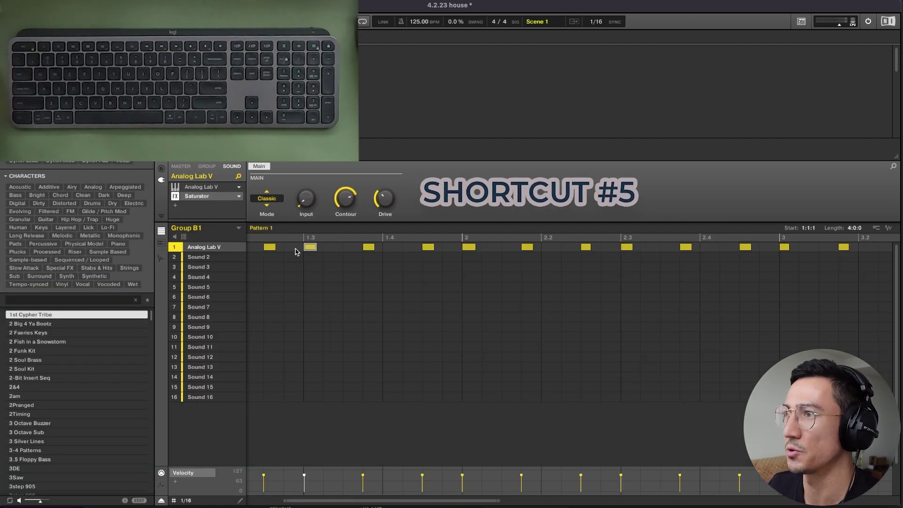
# - Try Keyboard view on Group B1 and Chord Purist 3, ending with B1's Analog Lab V piano roll
pyautogui.click(161, 241)
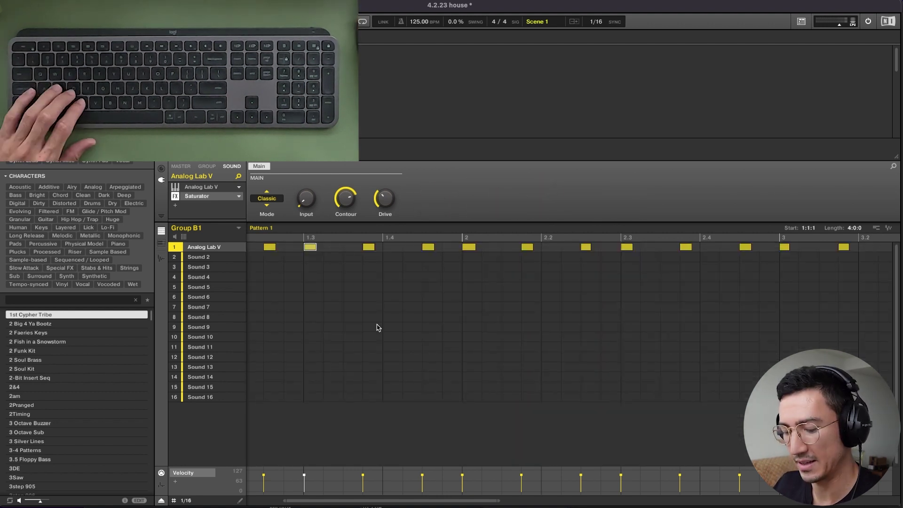
pyautogui.press('k')
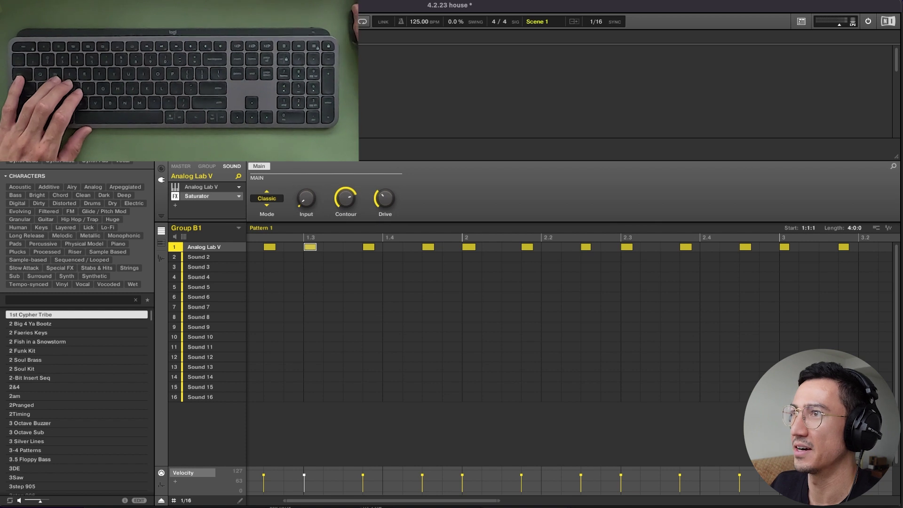
pyautogui.press('Up')
pyautogui.click(207, 367)
pyautogui.click(208, 358)
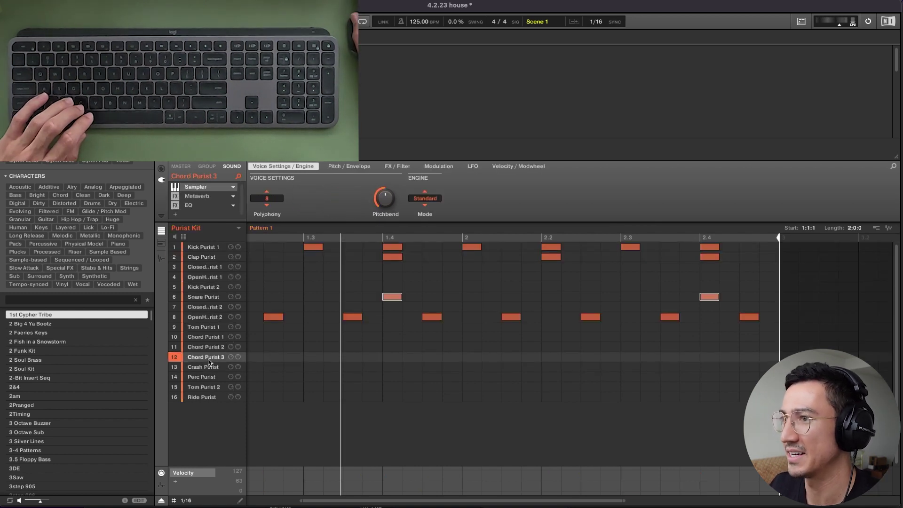
pyautogui.press('k')
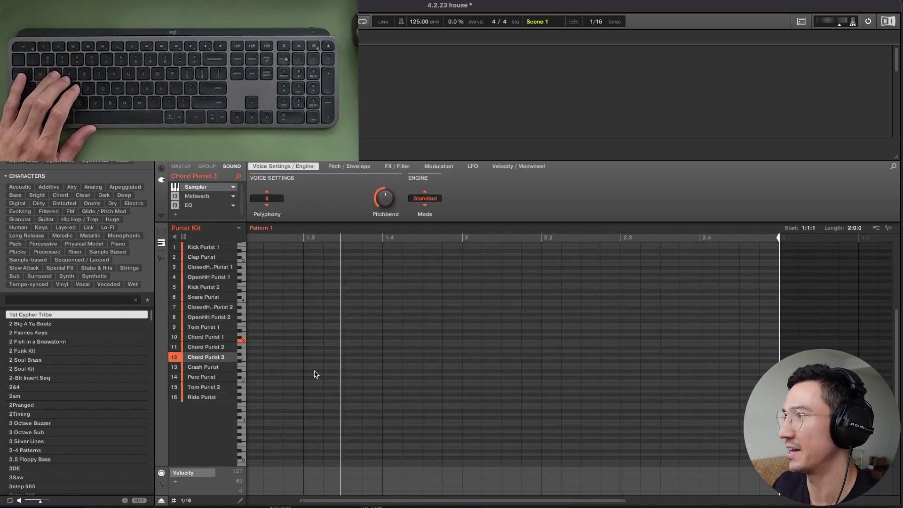
pyautogui.press('k')
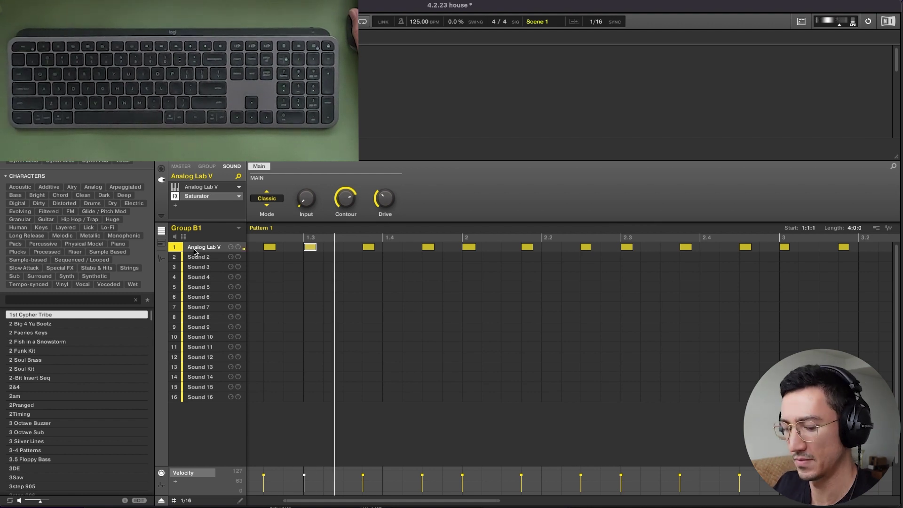
pyautogui.hotkey('ctrl', 'k')
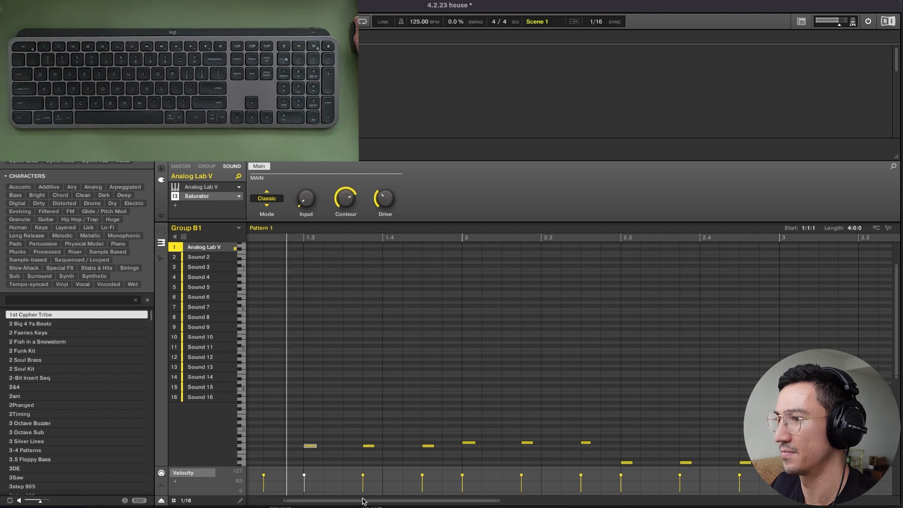
pyautogui.scroll(-2, 448, 461)
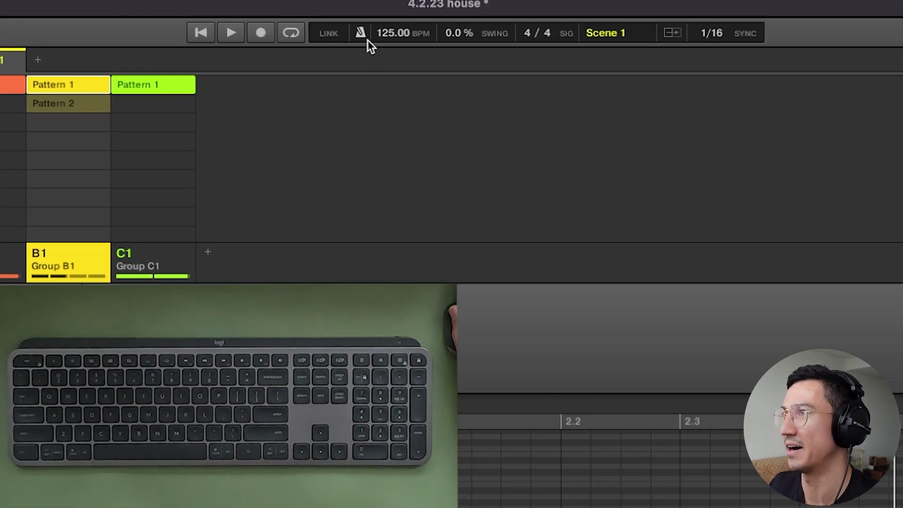
# - Play Scene 1 with Space so all three groups sound
pyautogui.press('space')
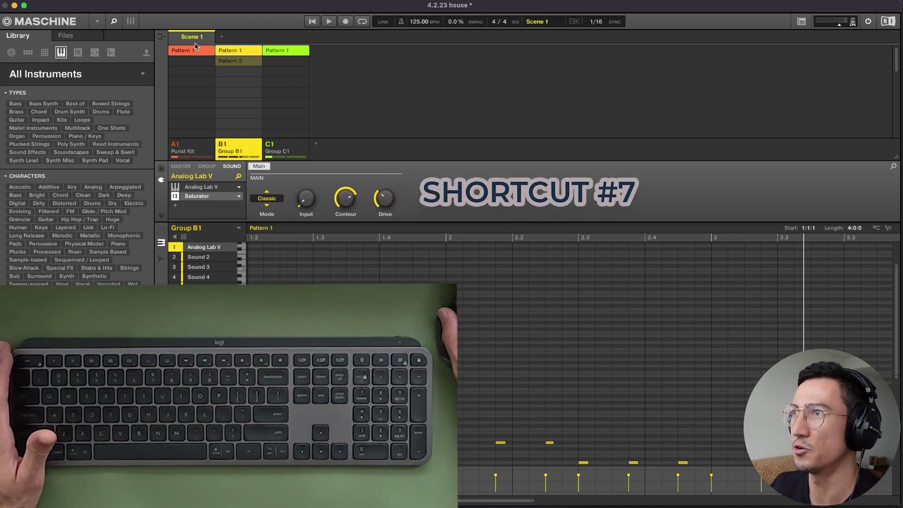
# - Place Scene 1 in the song timeline at the start, bar 5 and bar 9
pyautogui.click(162, 38)
pyautogui.click(260, 44)
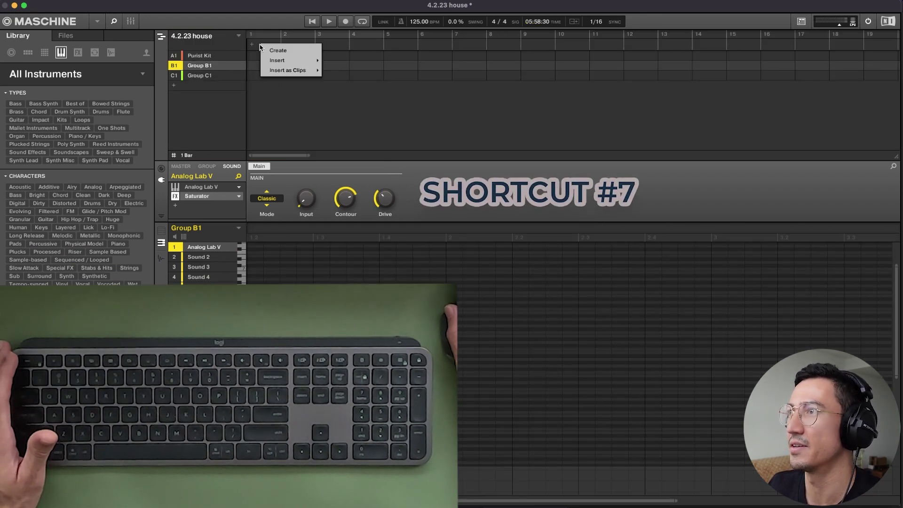
pyautogui.moveTo(282, 67)
pyautogui.click(332, 66)
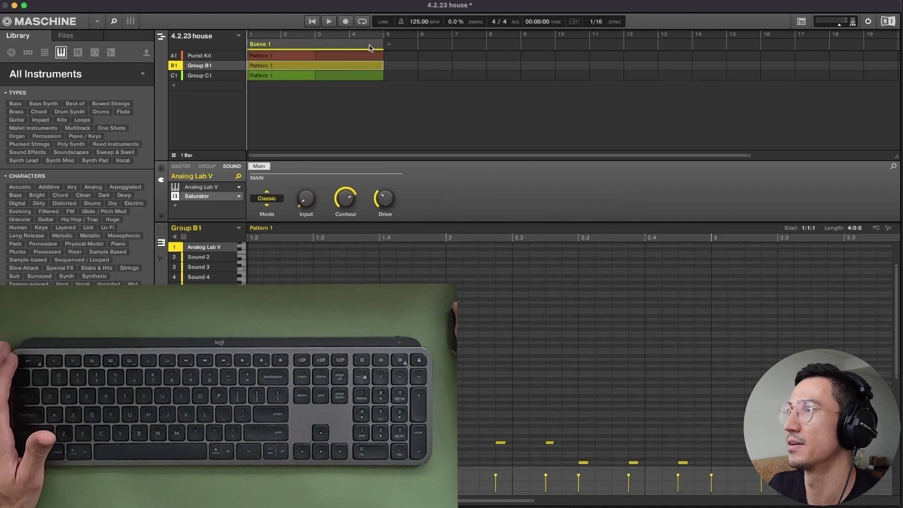
pyautogui.rightClick(395, 45)
pyautogui.moveTo(424, 61)
pyautogui.click(473, 70)
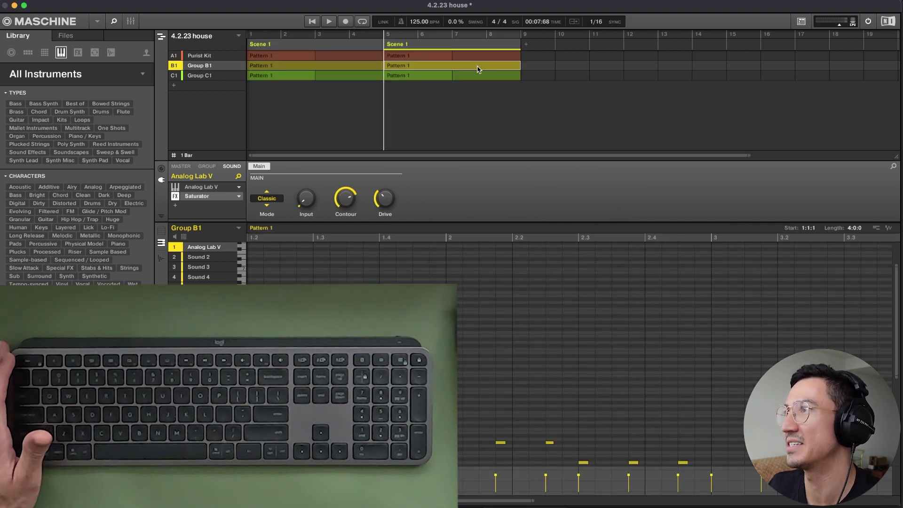
pyautogui.click(530, 49)
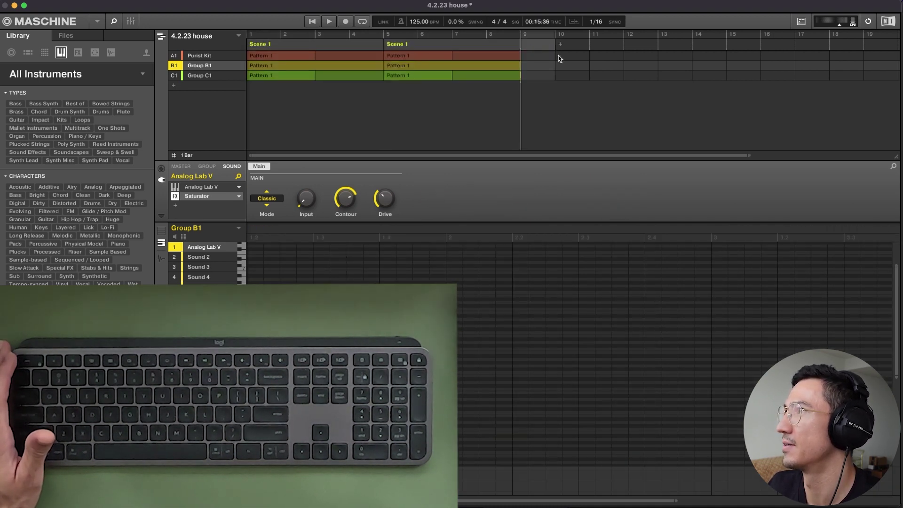
pyautogui.rightClick(547, 50)
pyautogui.click(630, 72)
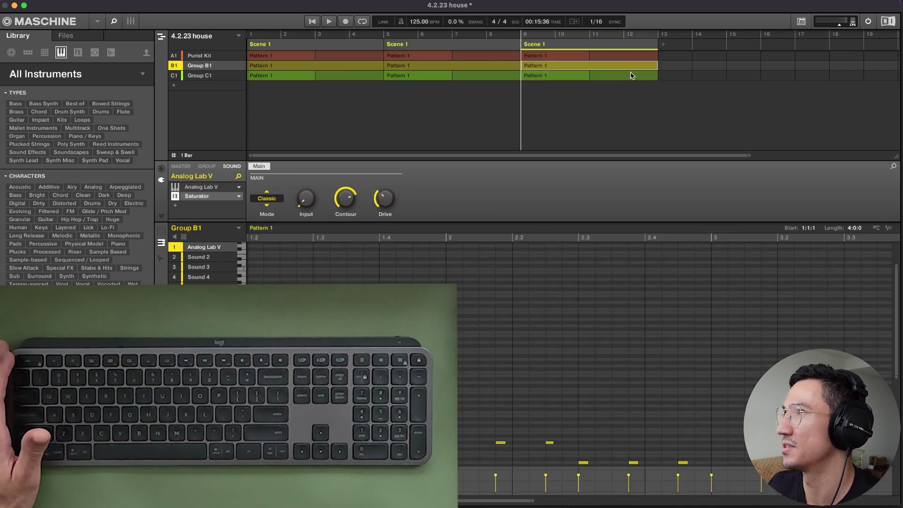
# - Loop bars 5–9, then 9–13, audition playback, stop it, and return to the Ideas view
pyautogui.press('super+l')
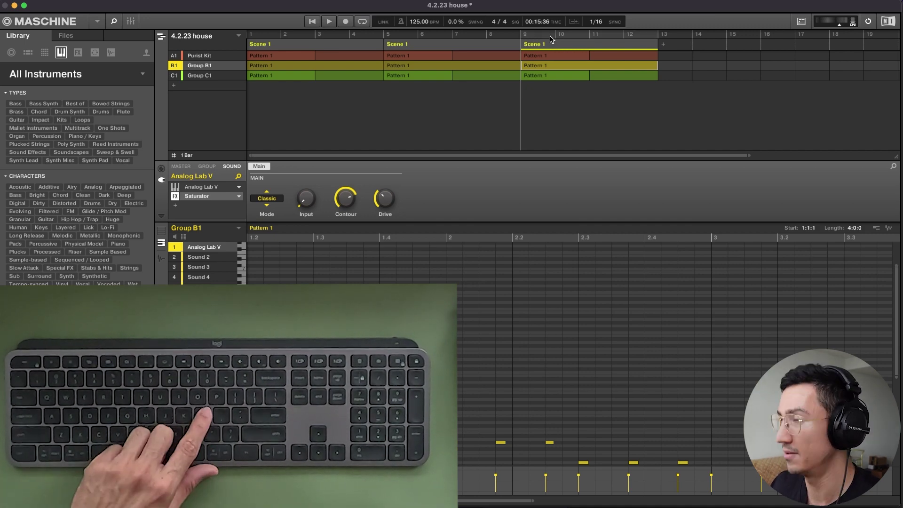
pyautogui.press('l')
pyautogui.moveTo(551, 35); pyautogui.dragTo(415, 35)
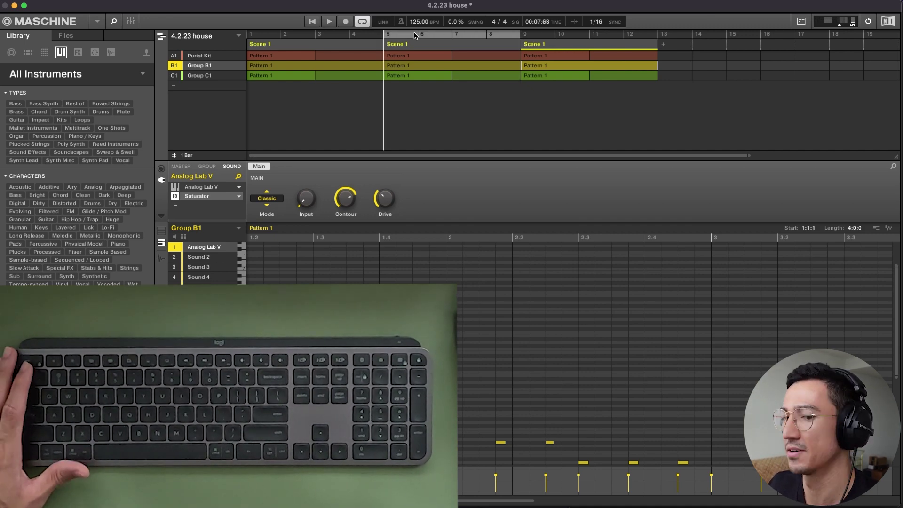
pyautogui.press('space')
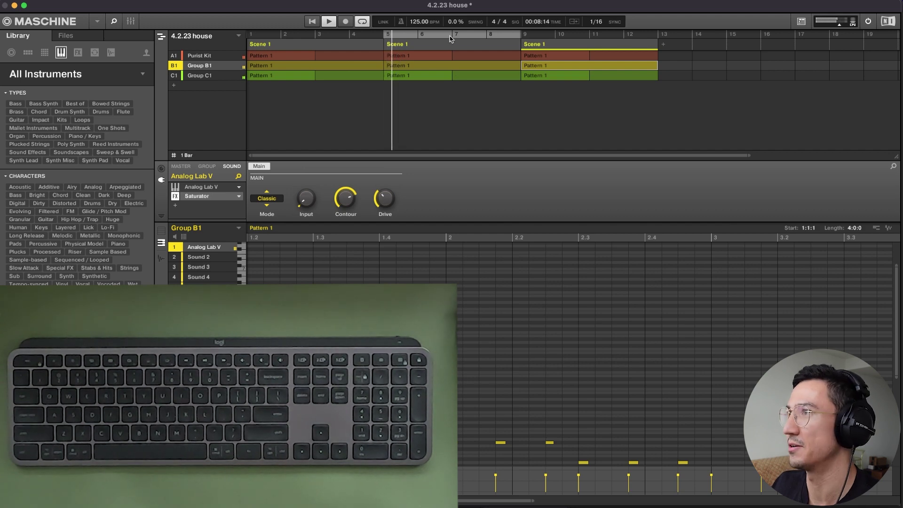
pyautogui.moveTo(455, 35); pyautogui.dragTo(591, 36)
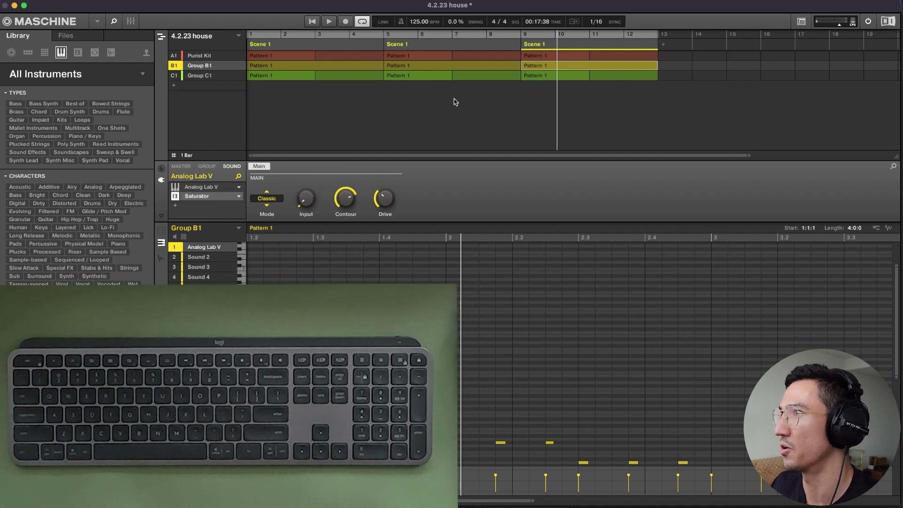
pyautogui.hotkey('shift', 'space')
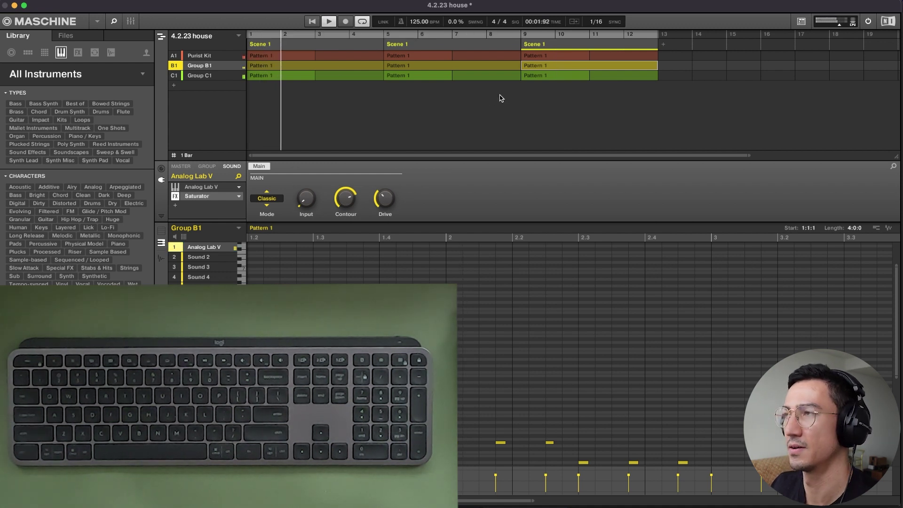
pyautogui.press('space')
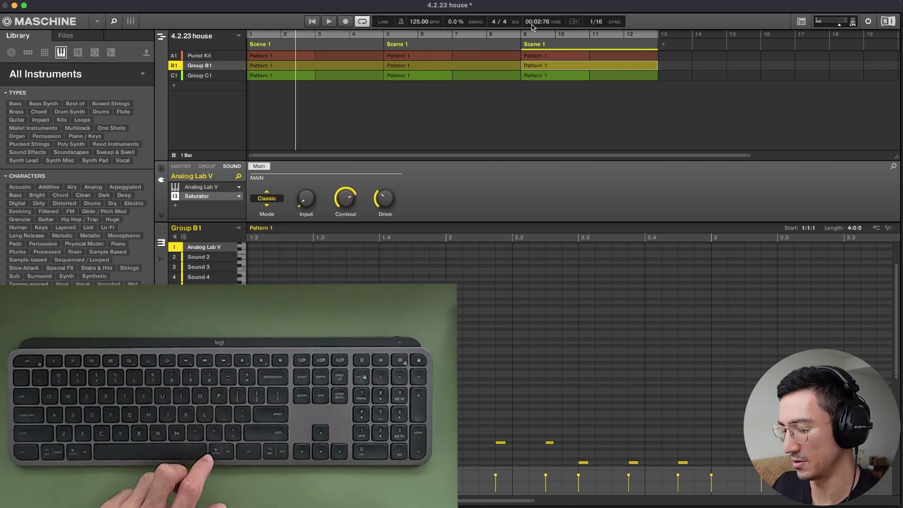
pyautogui.press('super+i')
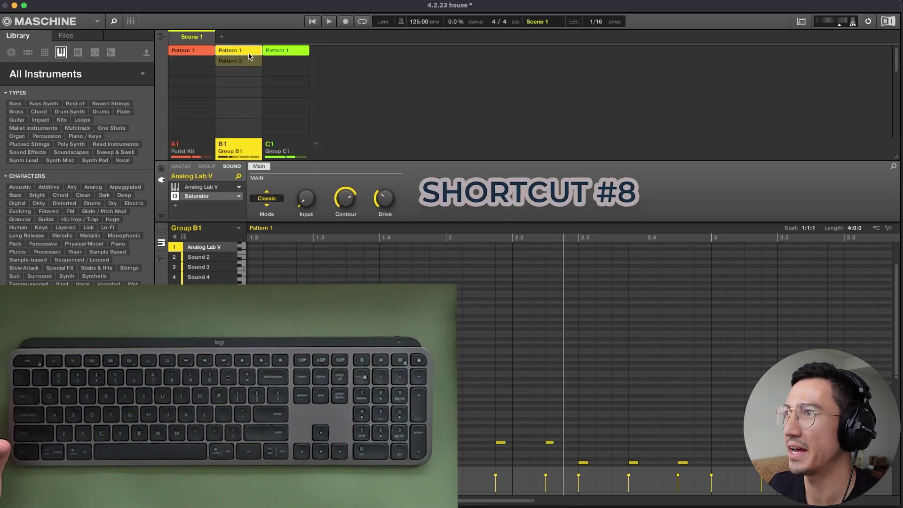
# - Rename the A1 pattern to 'Drums 1' and the Group B1 pattern to 'Bass Line'
pyautogui.click(196, 52)
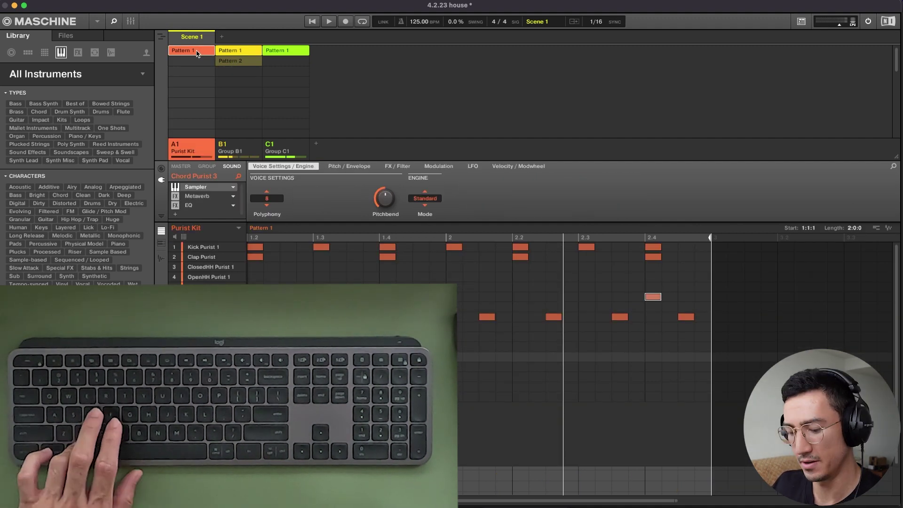
pyautogui.doubleClick(197, 52)
pyautogui.write('D')
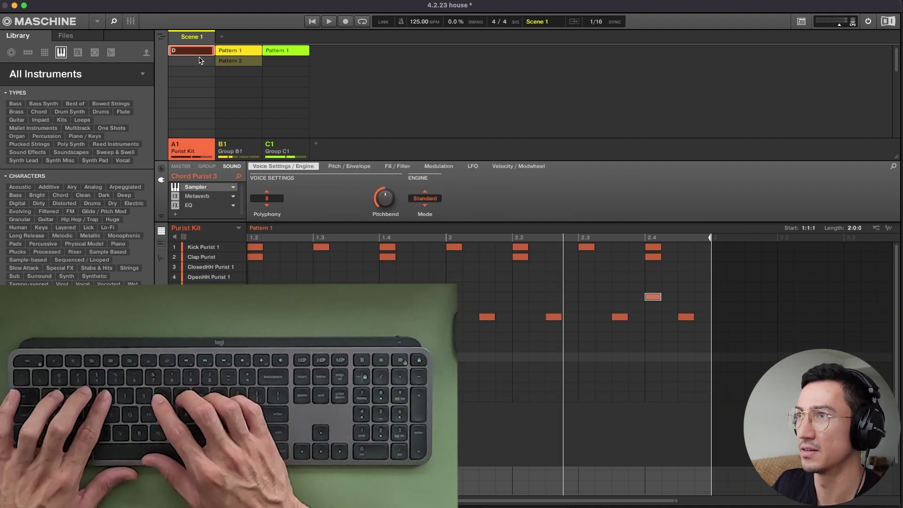
pyautogui.write('rums 1')
pyautogui.press('Return')
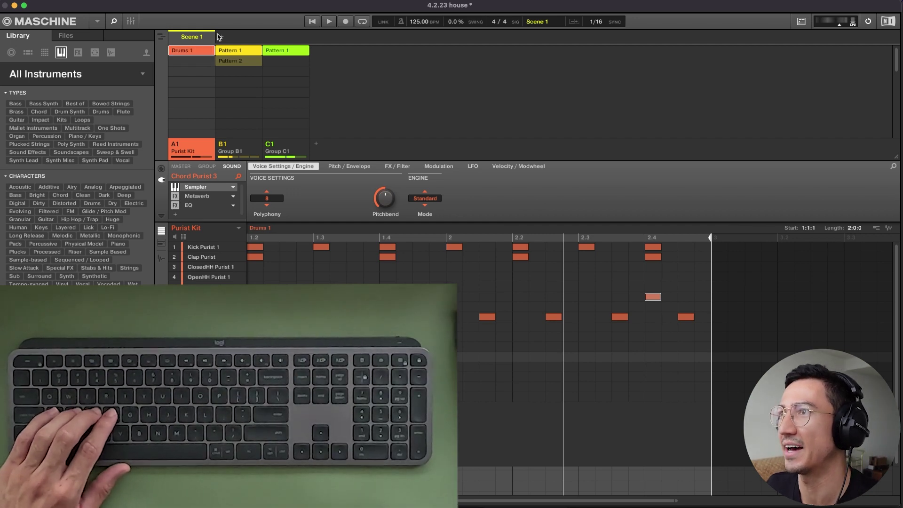
pyautogui.click(244, 53)
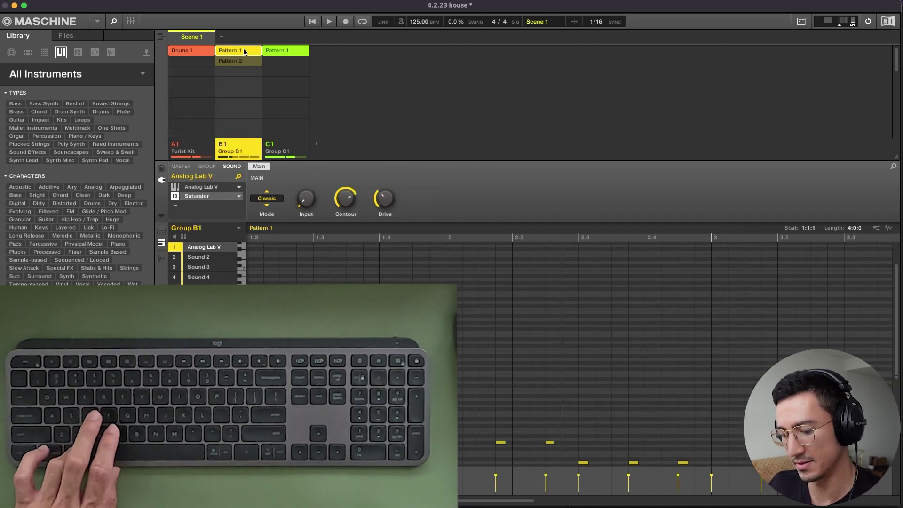
pyautogui.write('Bass')
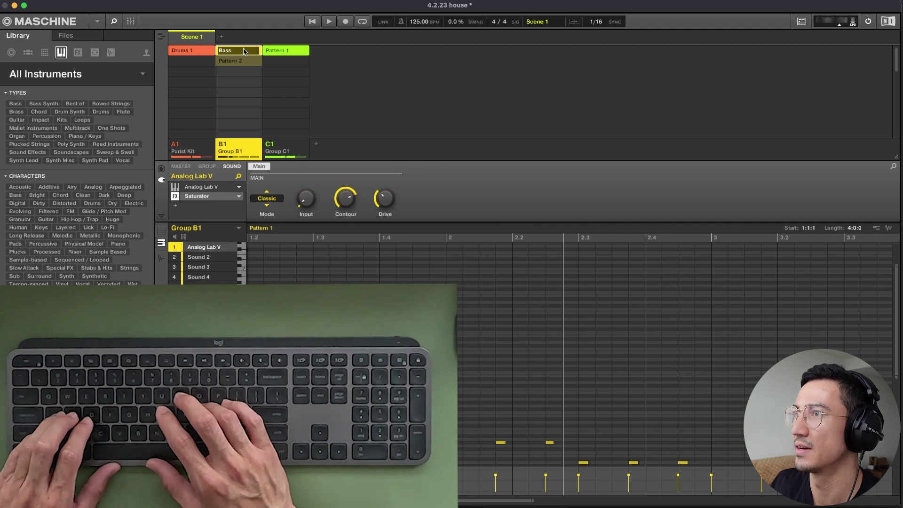
pyautogui.write(' Line')
pyautogui.press('Return')
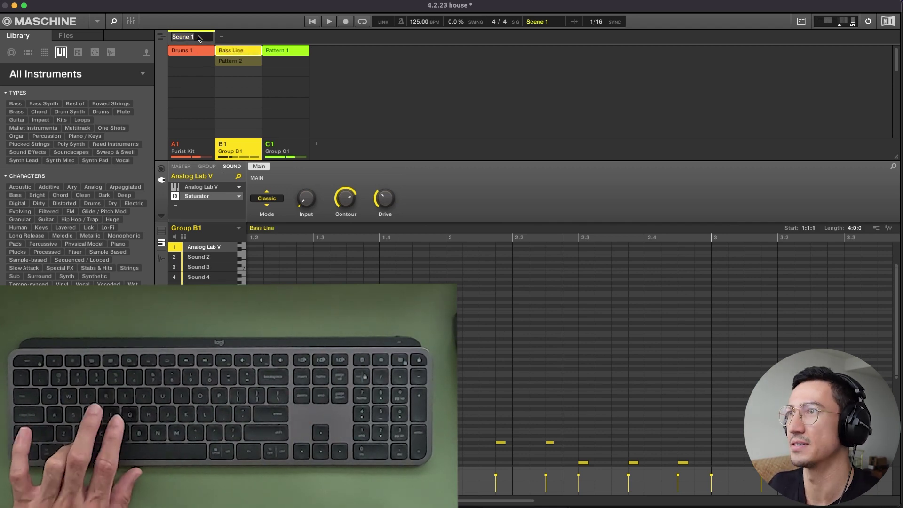
# - Name the scene 'Intro' and rename group C1 to 'Shaker Loop'
pyautogui.write('Int')
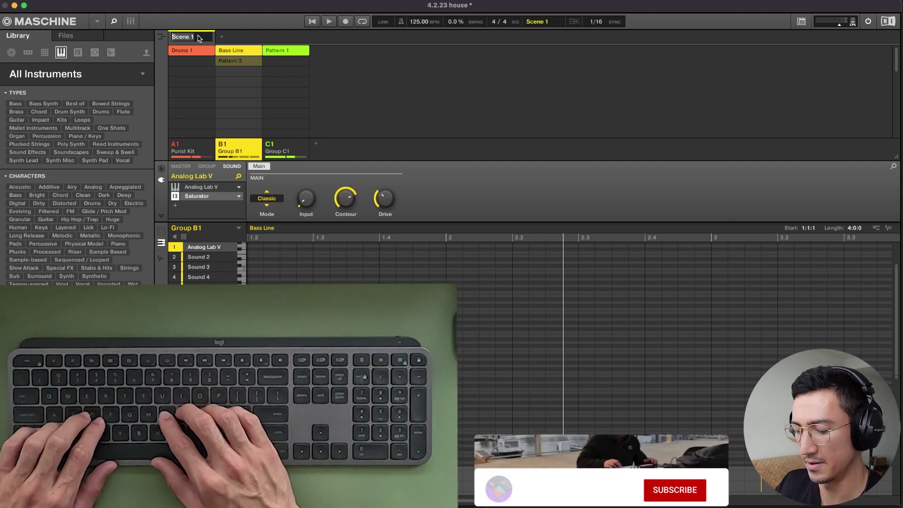
pyautogui.write('ro')
pyautogui.press('Return')
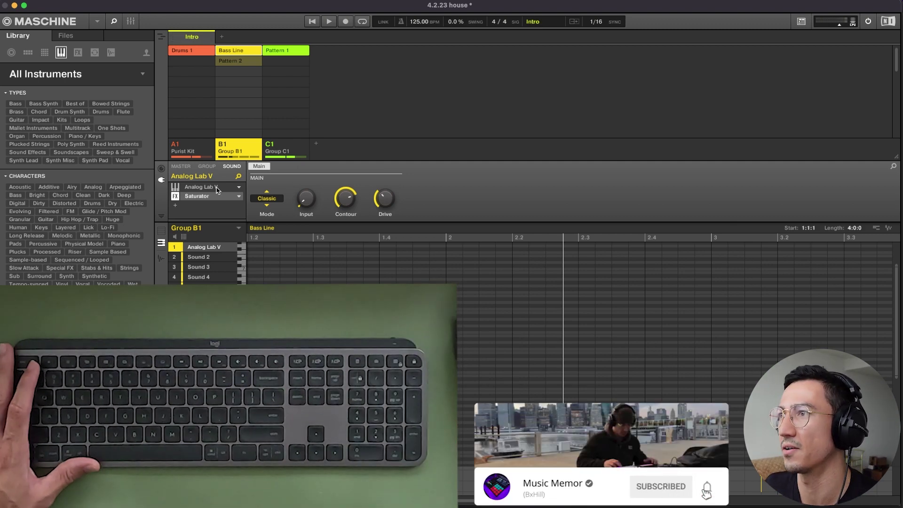
pyautogui.click(286, 156)
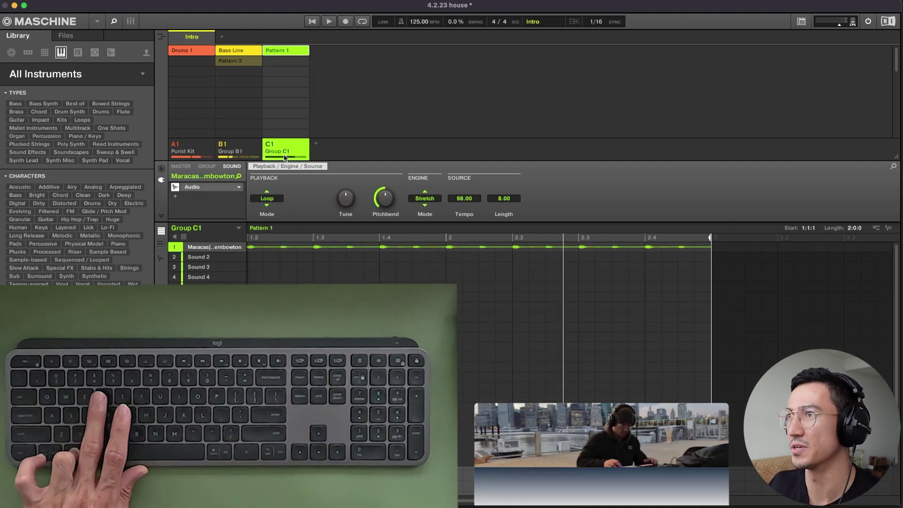
pyautogui.doubleClick(285, 151)
pyautogui.write('Shaker Loop')
pyautogui.press('Return')
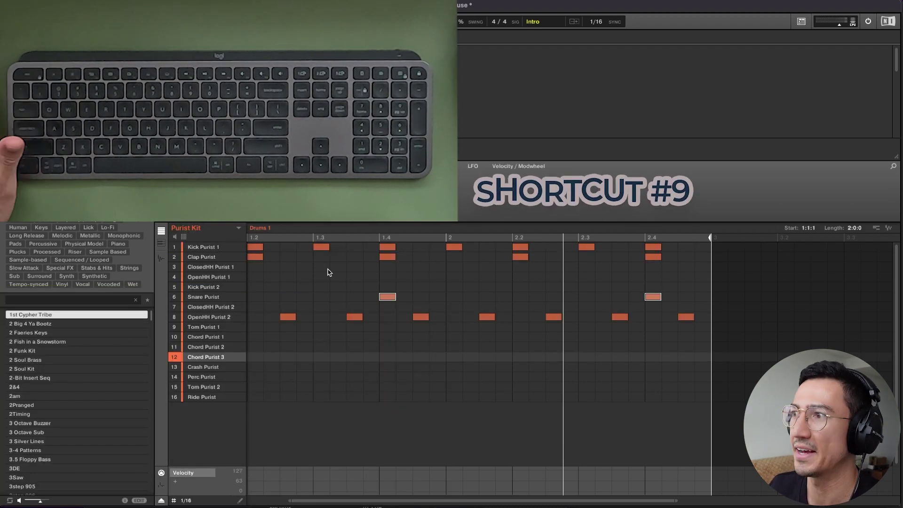
pyautogui.keyDown('shift'); pyautogui.click(328, 319); pyautogui.keyUp('shift')
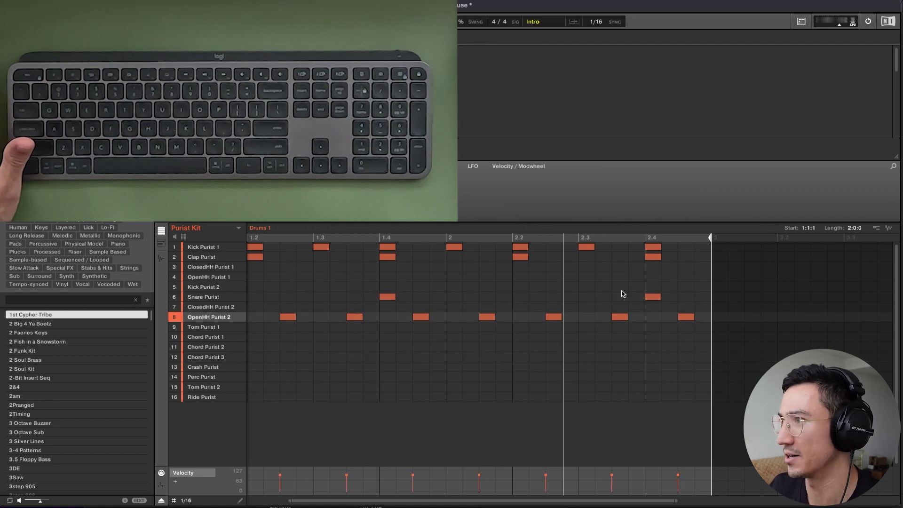
pyautogui.moveTo(705, 349); pyautogui.dragTo(251, 242)
pyautogui.doubleClick(562, 500)
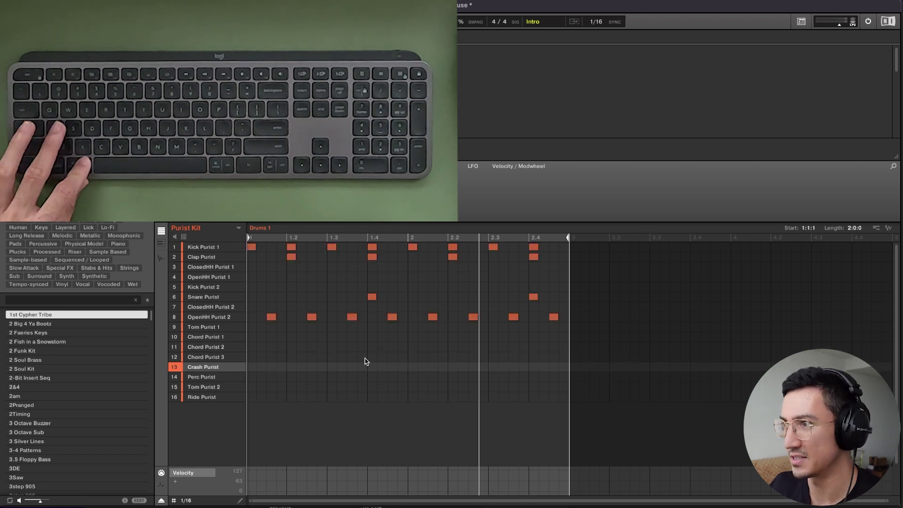
pyautogui.press('Delete')
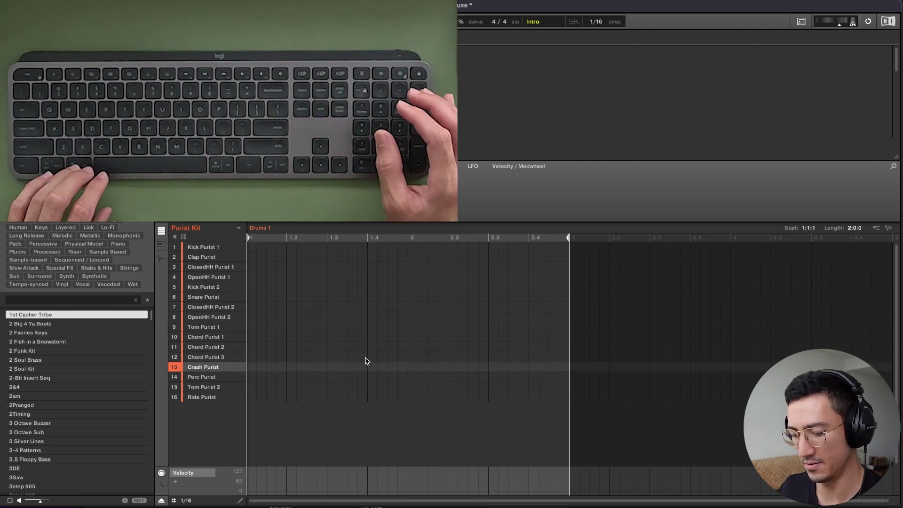
pyautogui.hotkey('ctrl', 'z')
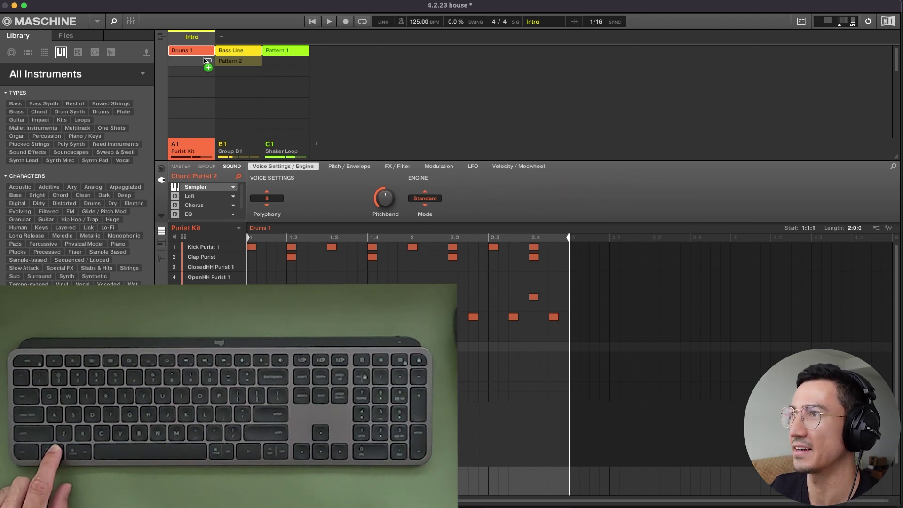
# - Duplicate Drums 1 twice and the shaker pattern once, and copy Bass Line into new group D1
pyautogui.moveTo(204, 59); pyautogui.dragTo(205, 61)
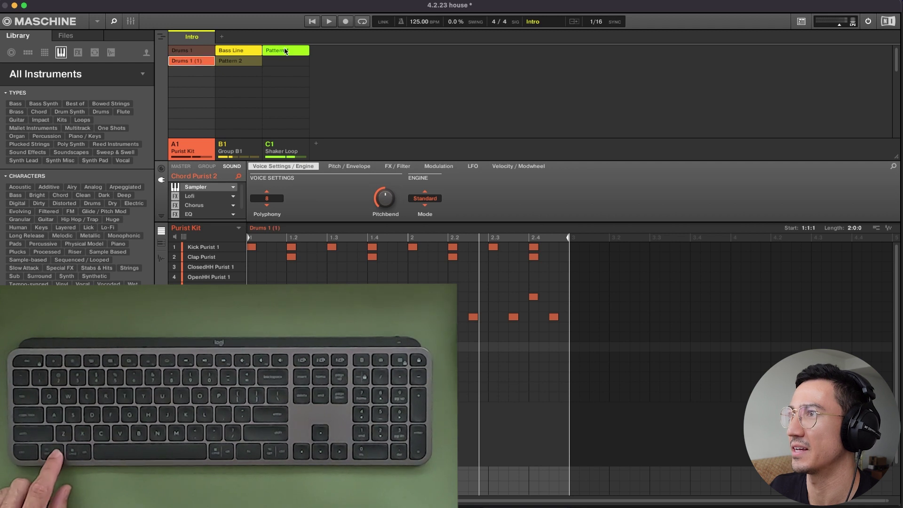
pyautogui.moveTo(286, 63); pyautogui.dragTo(284, 64)
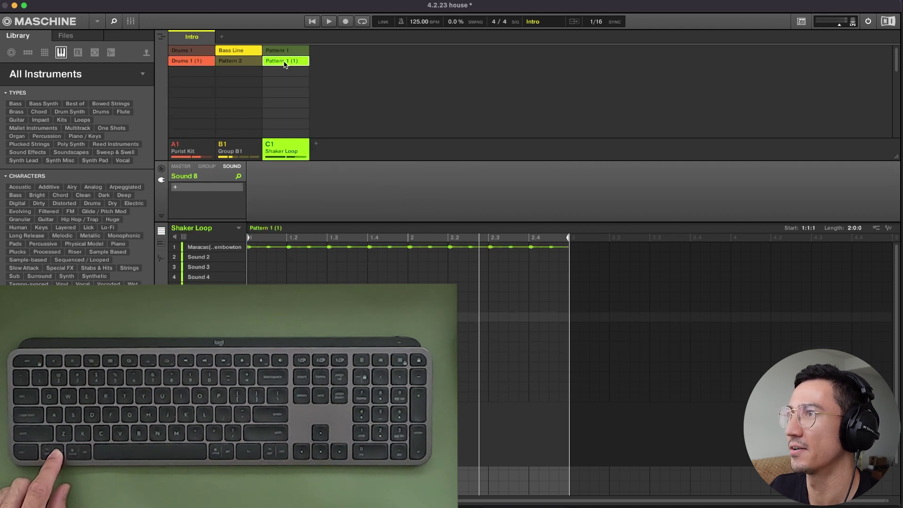
pyautogui.click(234, 53)
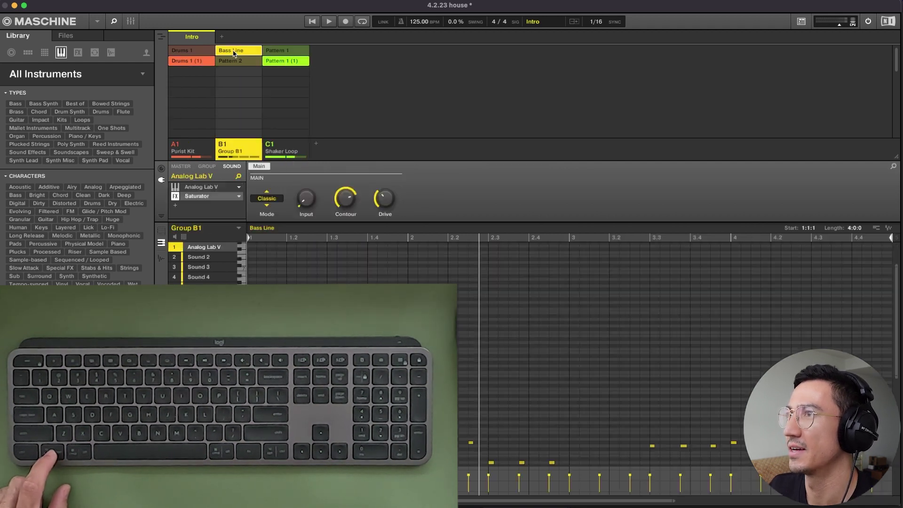
pyautogui.click(317, 144)
pyautogui.moveTo(252, 53); pyautogui.dragTo(343, 54)
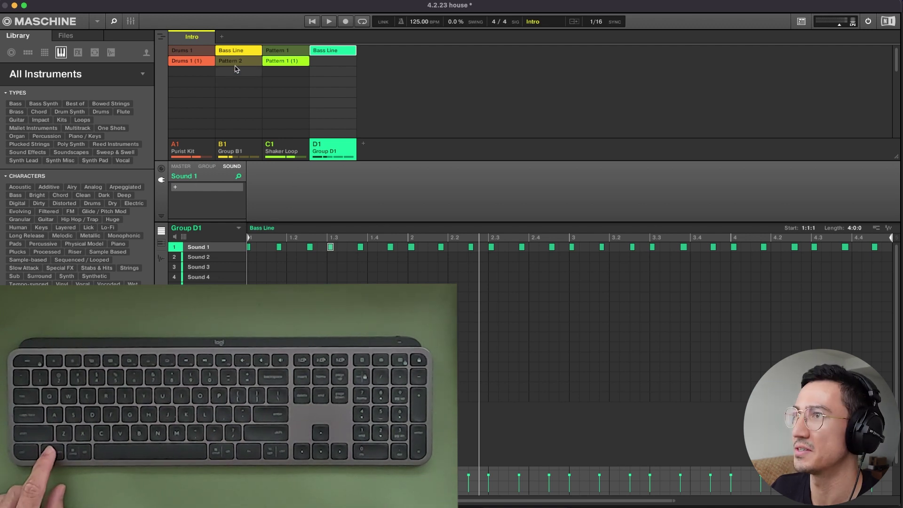
pyautogui.click(195, 53)
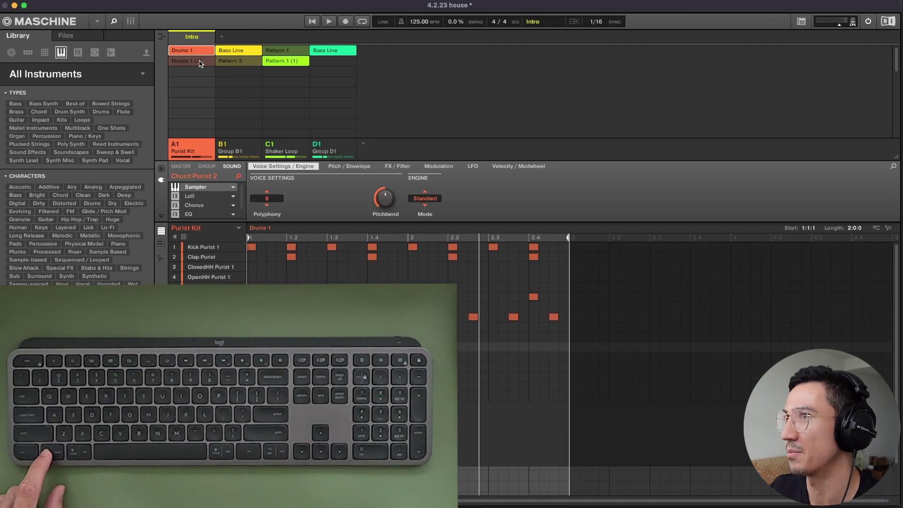
pyautogui.click(198, 63)
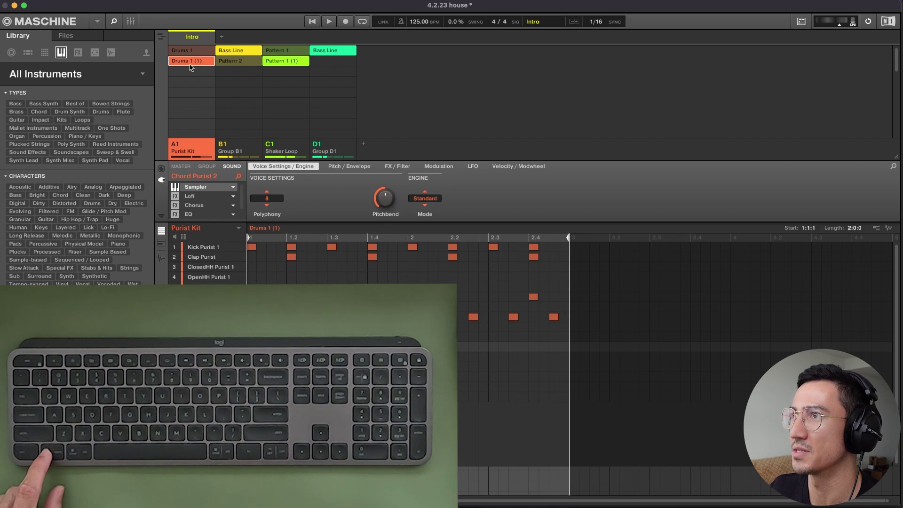
pyautogui.moveTo(192, 71); pyautogui.dragTo(193, 81)
# - Delete the kick notes from Drums 1 and the Clap Purist notes from Drums 1 (1)
pyautogui.click(195, 50)
pyautogui.click(202, 246)
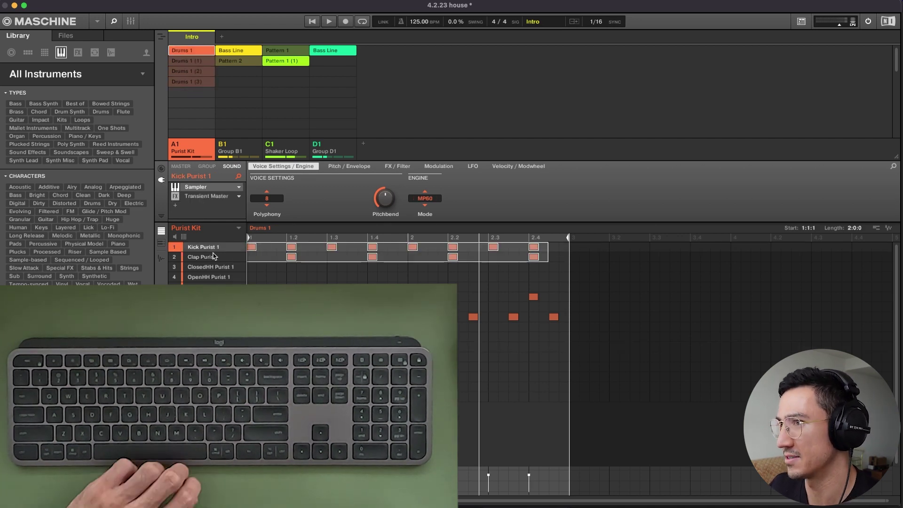
pyautogui.press('BackSpace')
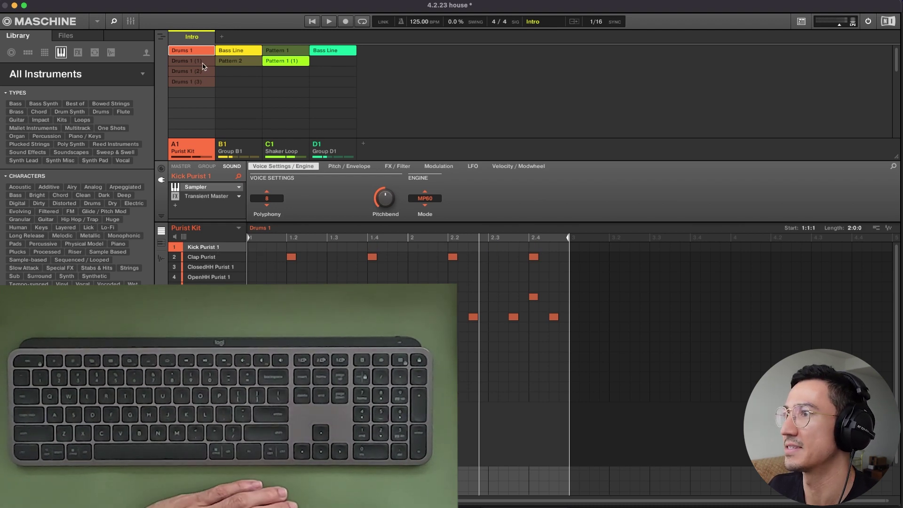
pyautogui.click(203, 61)
pyautogui.click(201, 257)
pyautogui.press('BackSpace')
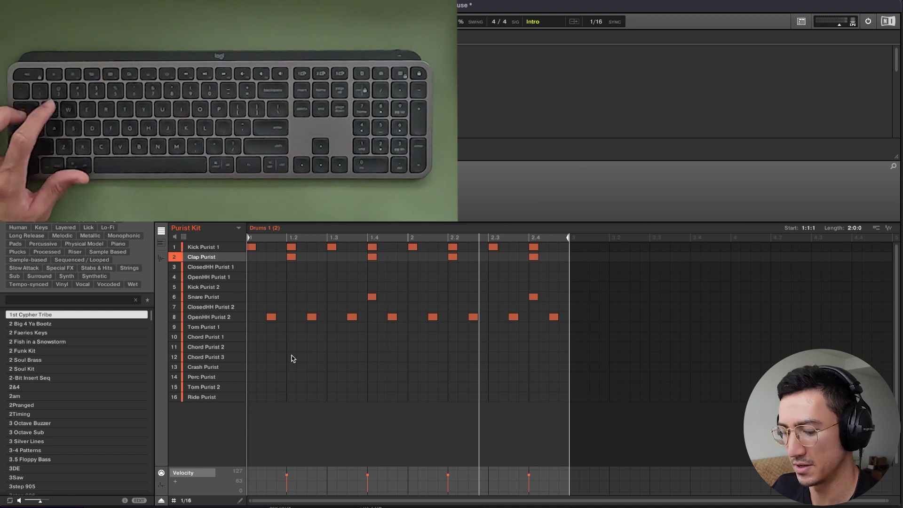
pyautogui.press('space')
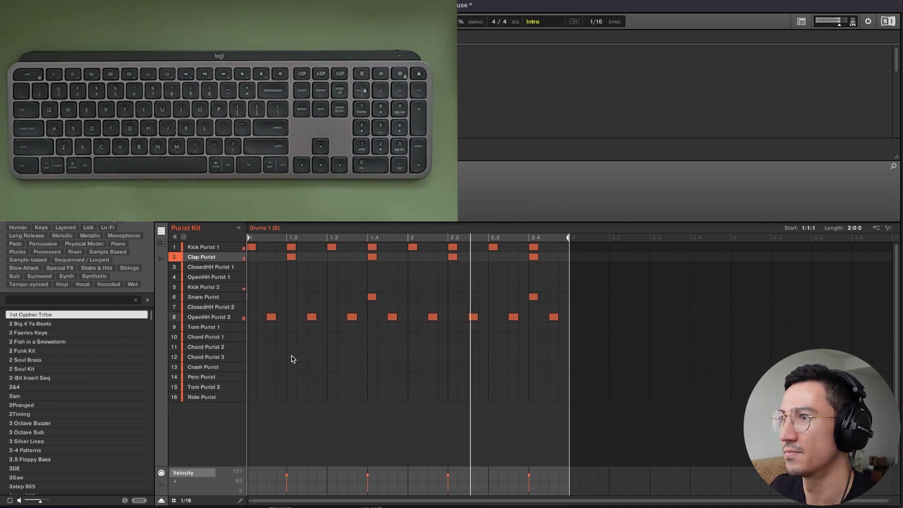
pyautogui.press('space')
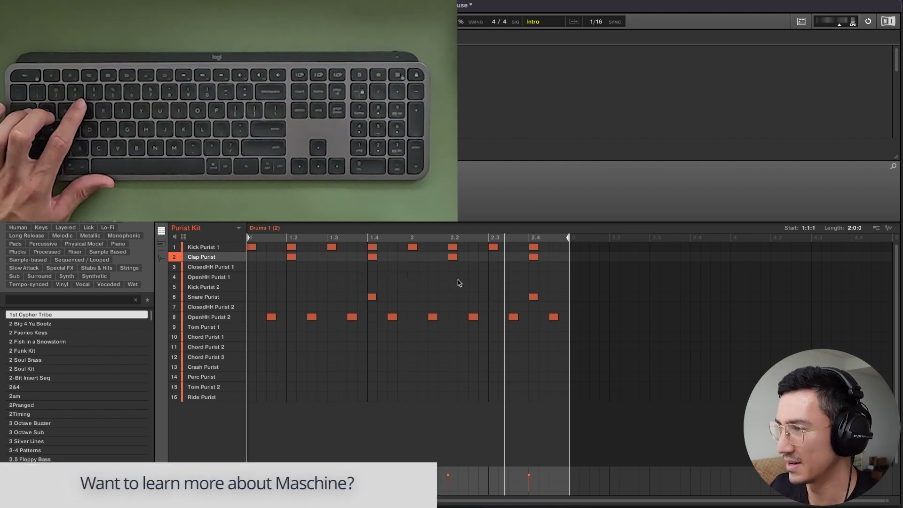
pyautogui.moveTo(472, 257); pyautogui.dragTo(563, 256)
pyautogui.press('space')
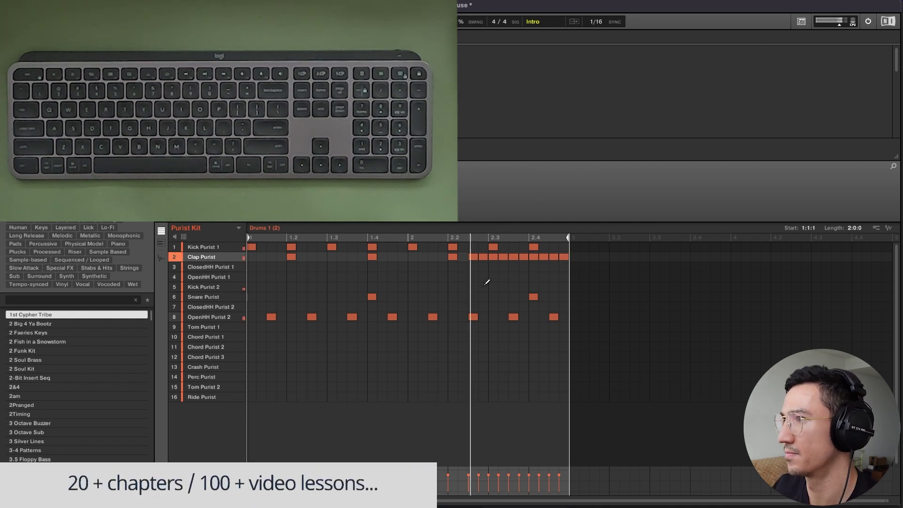
pyautogui.hotkey('ctrl', 'z')
pyautogui.hotkey('ctrl', 'z')
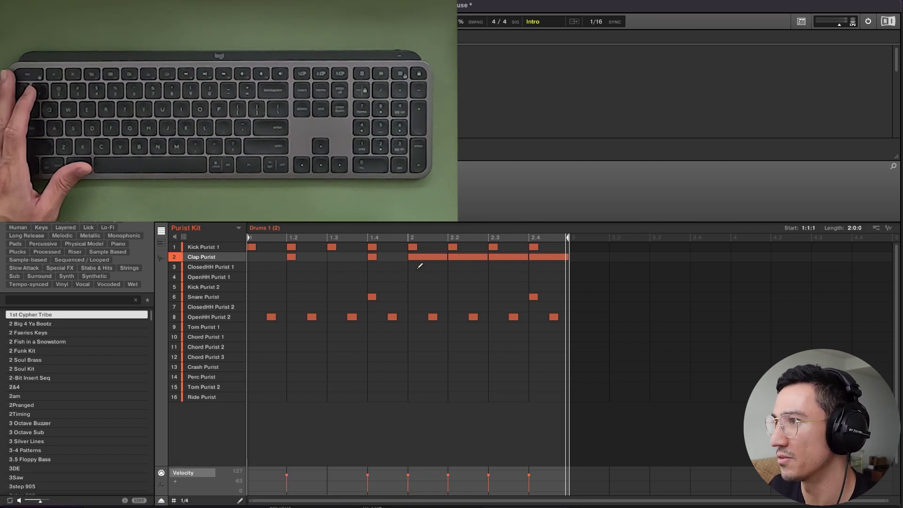
pyautogui.press('super+z')
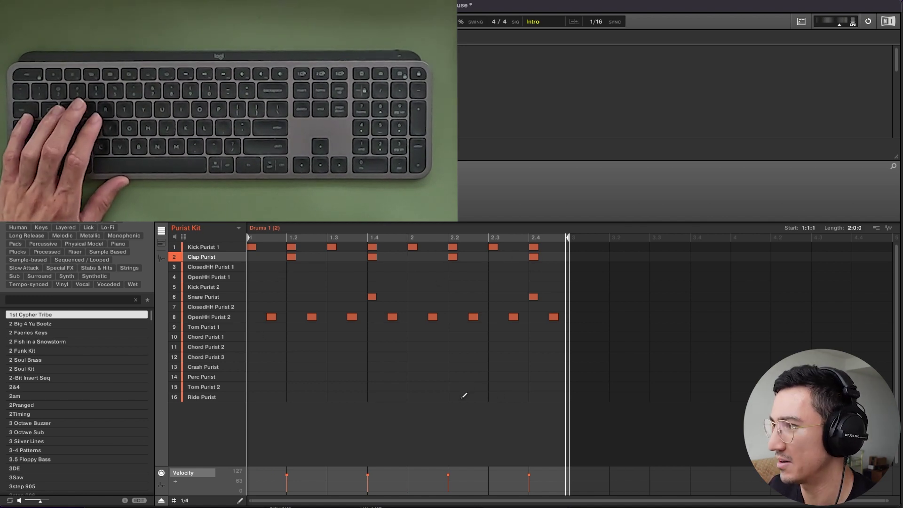
pyautogui.click(185, 501)
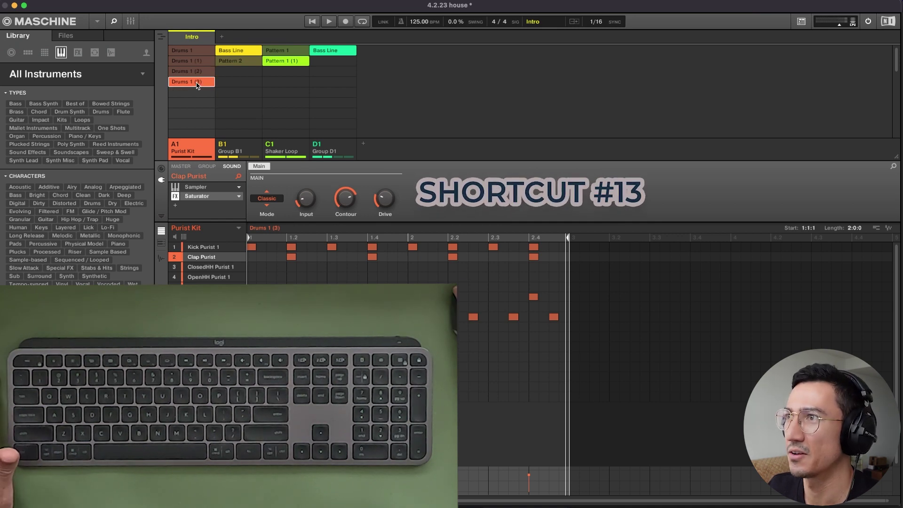
# - Duplicate Drums 1 (3) and shaker Pattern 1 (1) with Cmd+D, and copy Pattern 1 (2) below
pyautogui.click(193, 83)
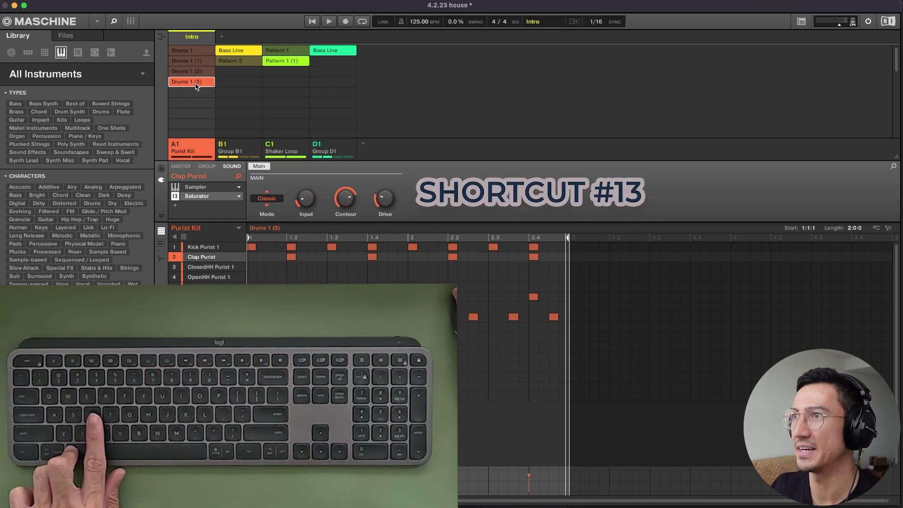
pyautogui.press('super+d')
pyautogui.press('super+d')
pyautogui.click(285, 61)
pyautogui.press('super+d')
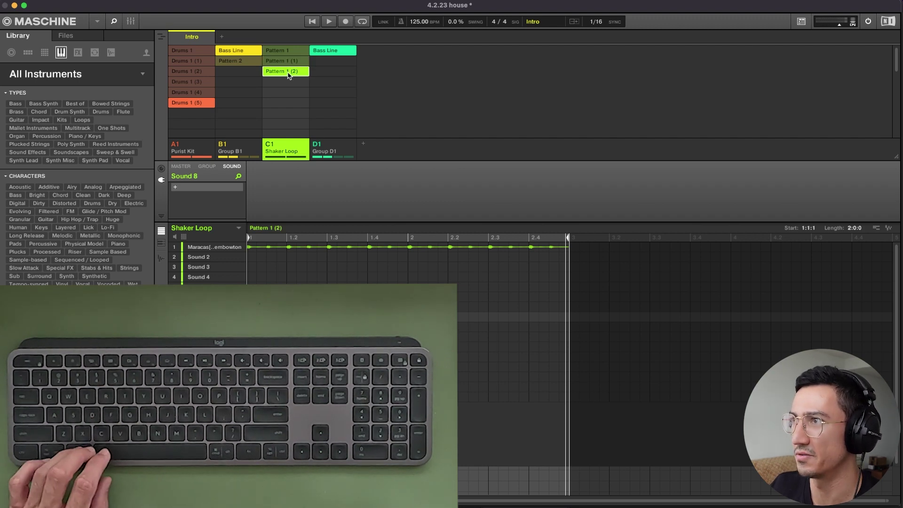
pyautogui.moveTo(292, 72); pyautogui.dragTo(288, 85)
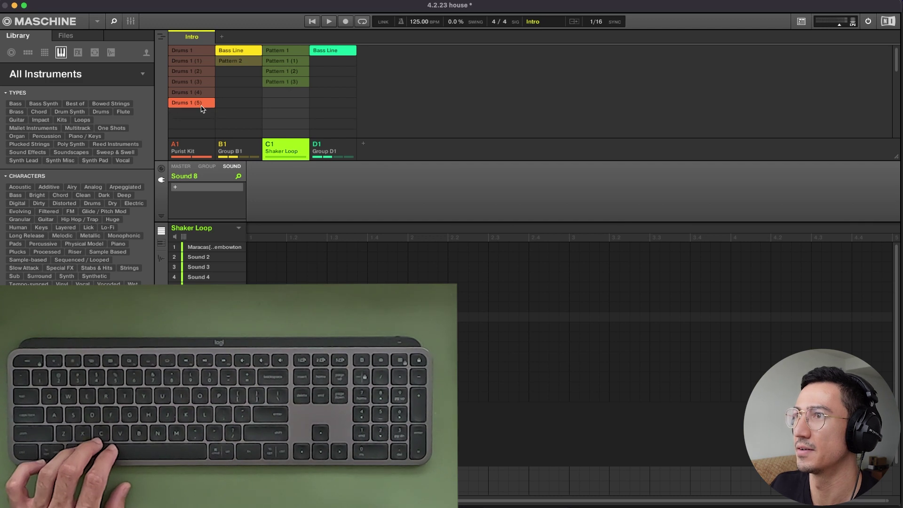
pyautogui.click(210, 103)
pyautogui.press('super+d')
# - After undoing trial OpenHH Purist 2 copies, repeat three Bass Line notes right after the originals
pyautogui.click(272, 317)
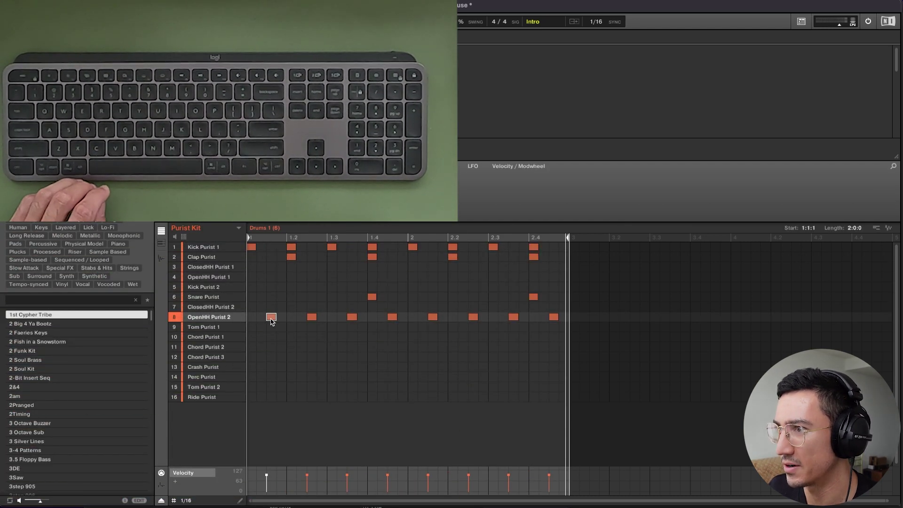
pyautogui.press('super+d')
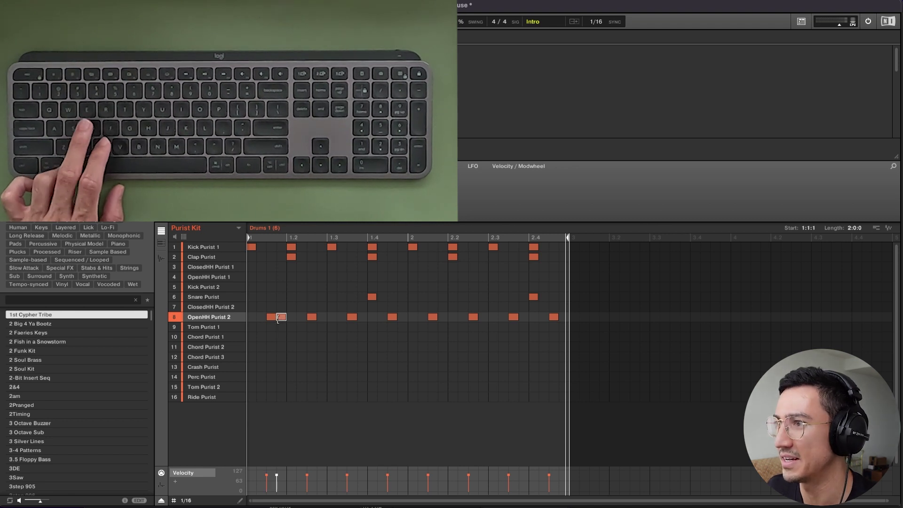
pyautogui.press('super+d')
pyautogui.press('super+d')
pyautogui.press('super+z')
pyautogui.press('super+z')
pyautogui.click(314, 259)
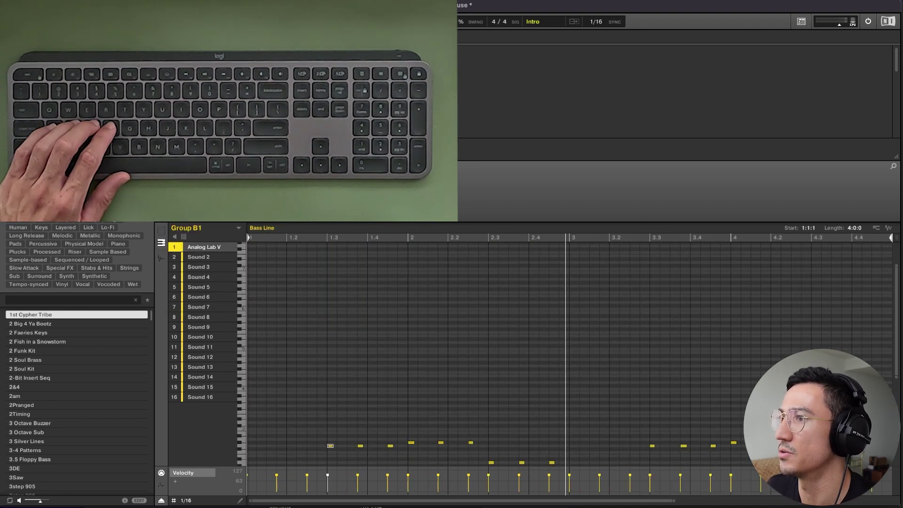
pyautogui.moveTo(504, 440); pyautogui.dragTo(407, 437)
pyautogui.press('super+d')
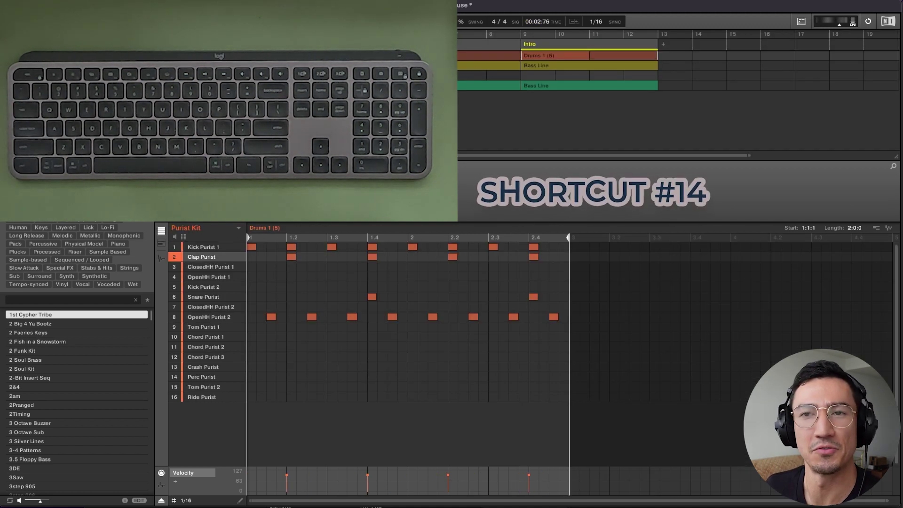
pyautogui.moveTo(195, 269)
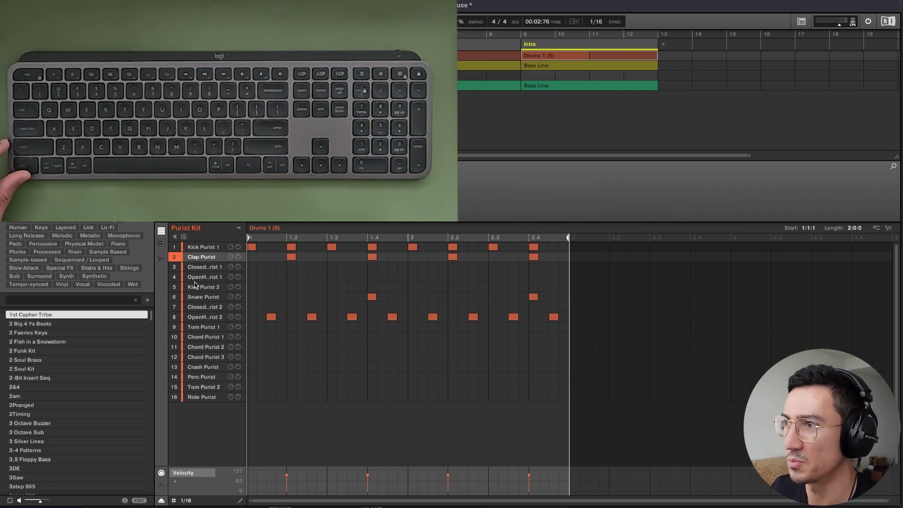
pyautogui.click(214, 248)
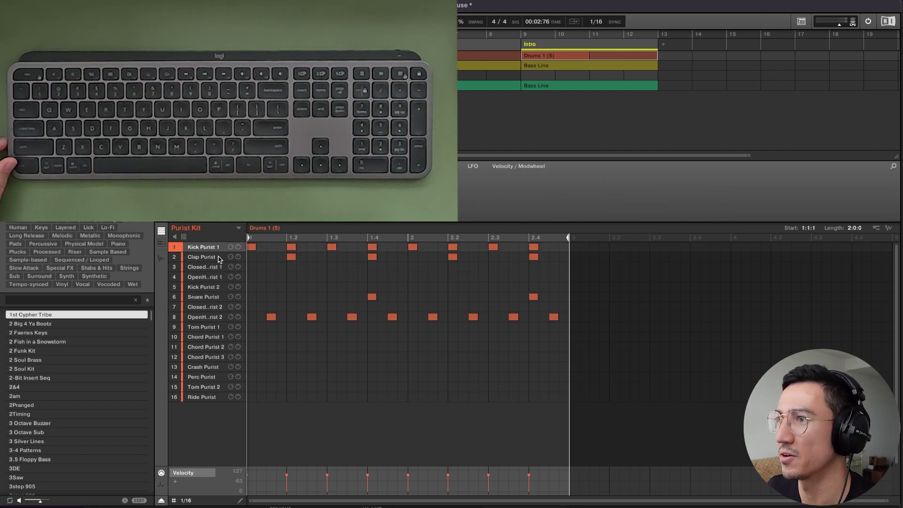
pyautogui.keyDown('shift'); pyautogui.click(208, 313); pyautogui.keyUp('shift')
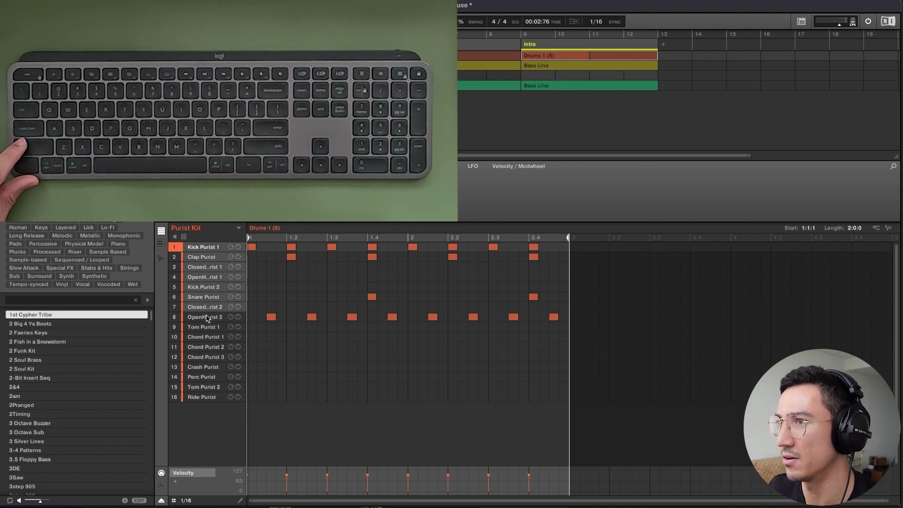
pyautogui.click(185, 238)
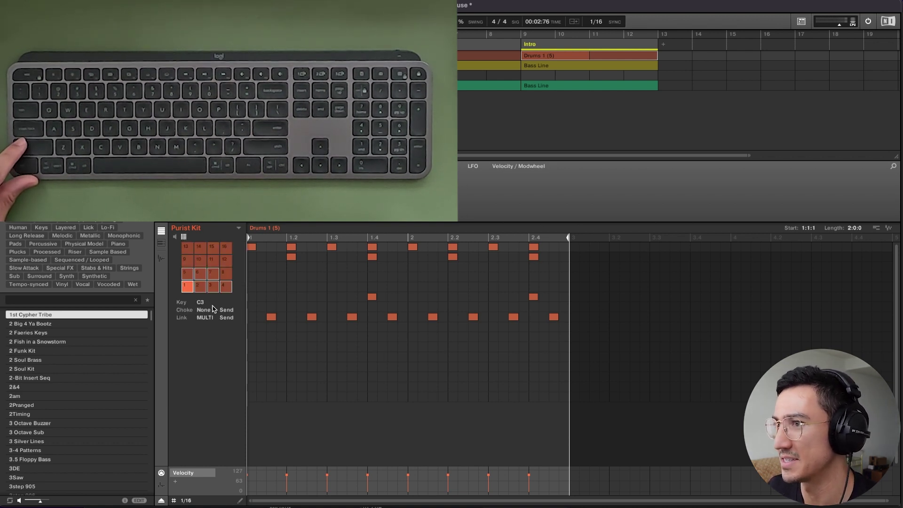
pyautogui.click(182, 237)
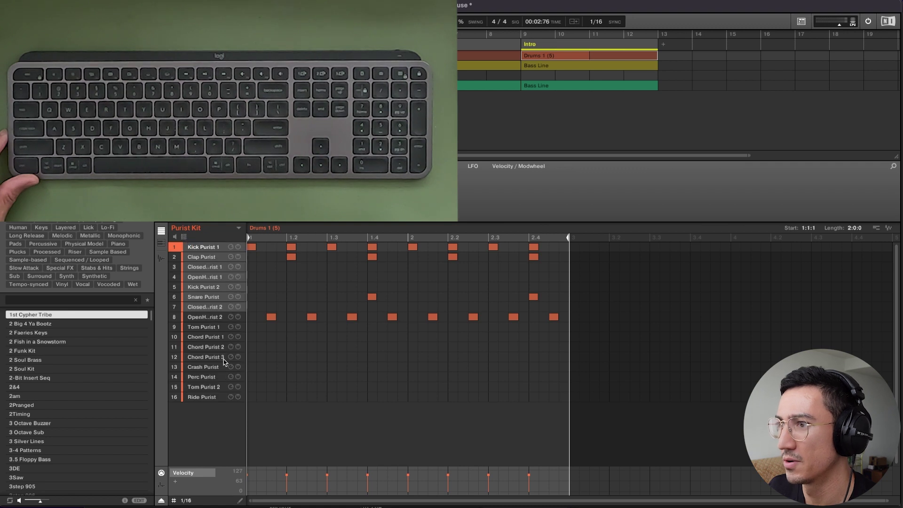
pyautogui.click(218, 391)
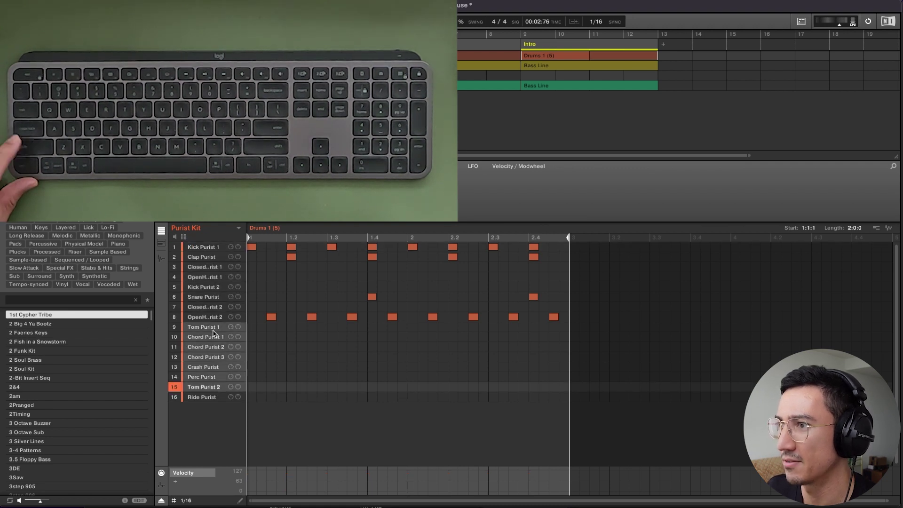
# - In the group Mixer, send the Purist Kit output to Group B1's Analog Lab V instead of Master
pyautogui.click(217, 397)
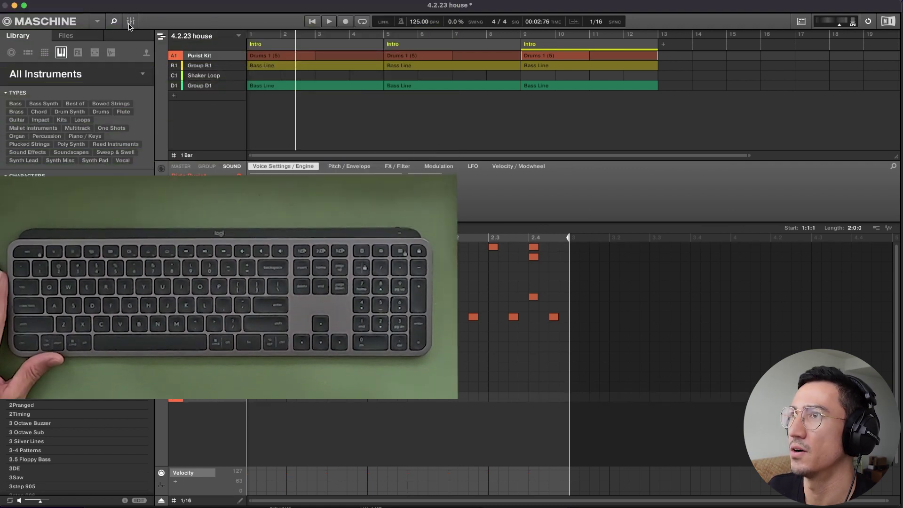
pyautogui.press('super+m')
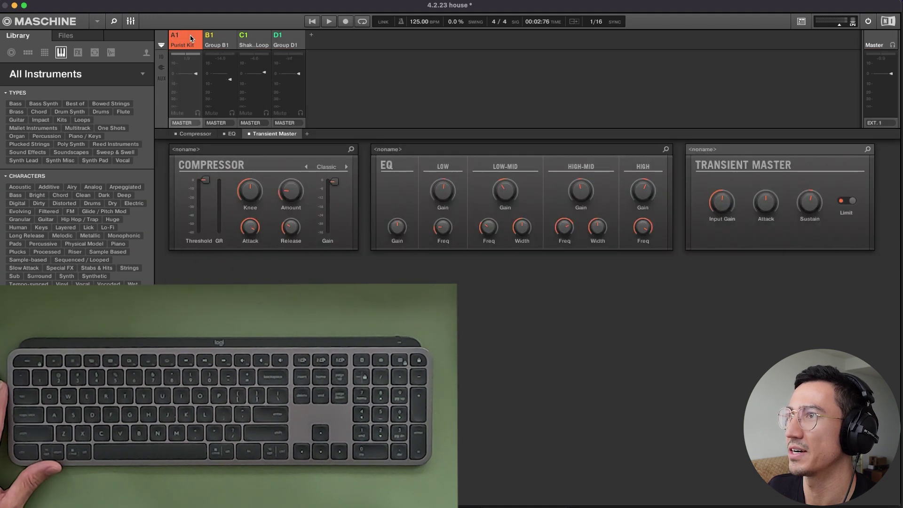
pyautogui.press('super+m')
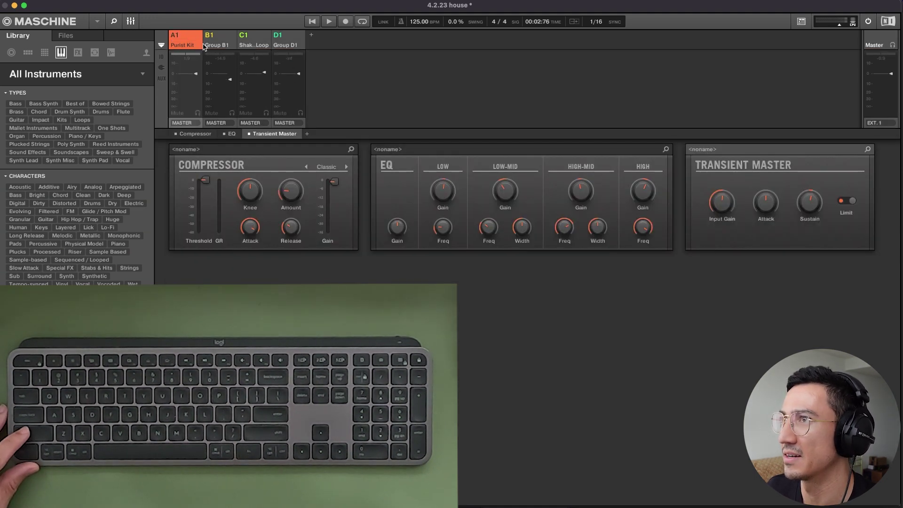
pyautogui.keyDown('shift'); pyautogui.click(258, 41); pyautogui.keyUp('shift')
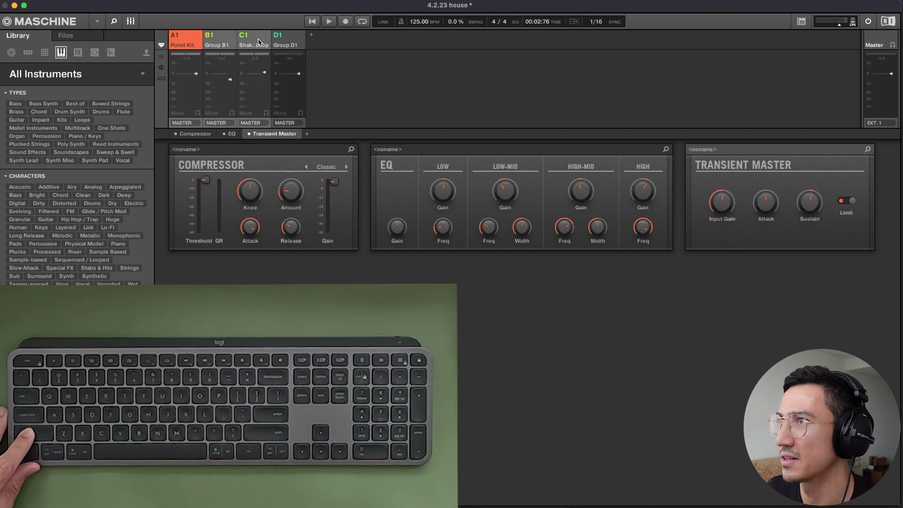
pyautogui.click(193, 123)
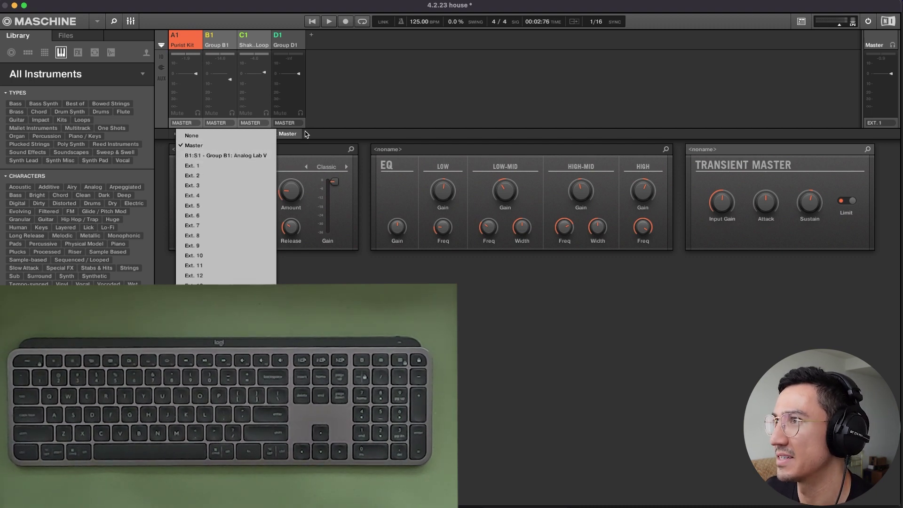
pyautogui.click(222, 155)
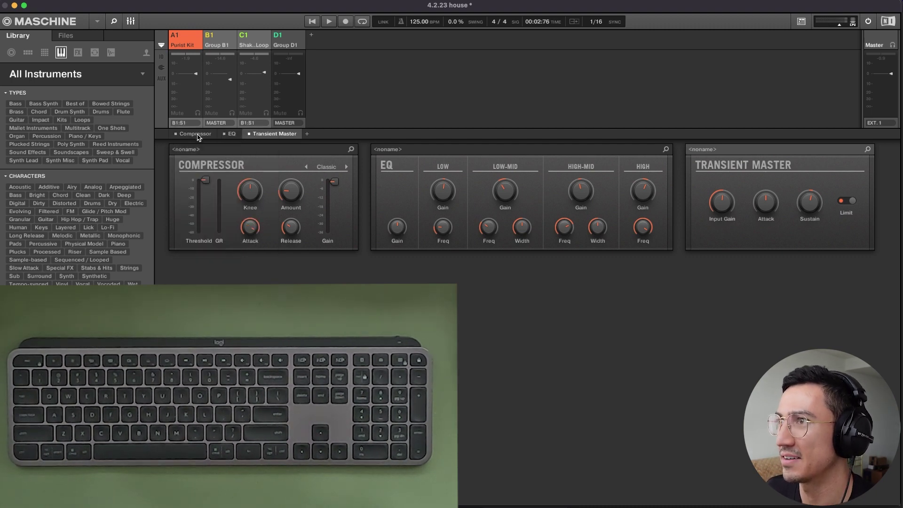
pyautogui.click(236, 123)
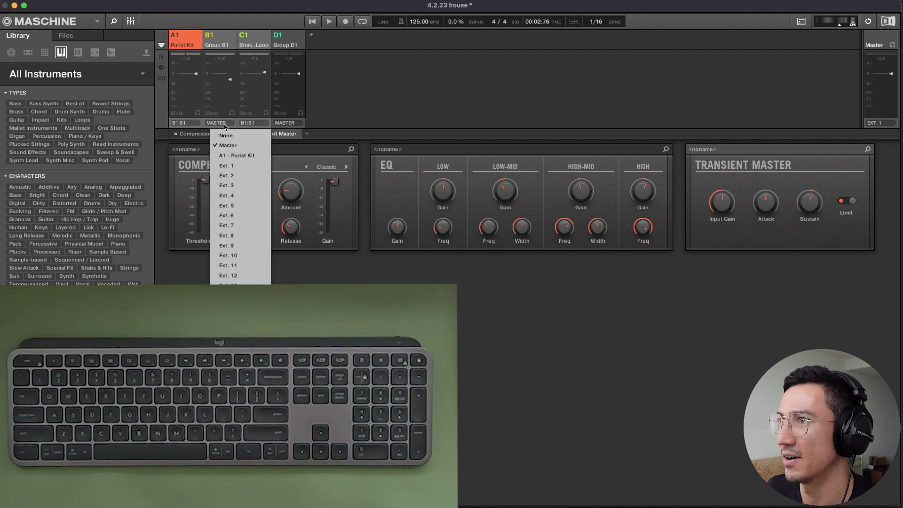
pyautogui.click(235, 156)
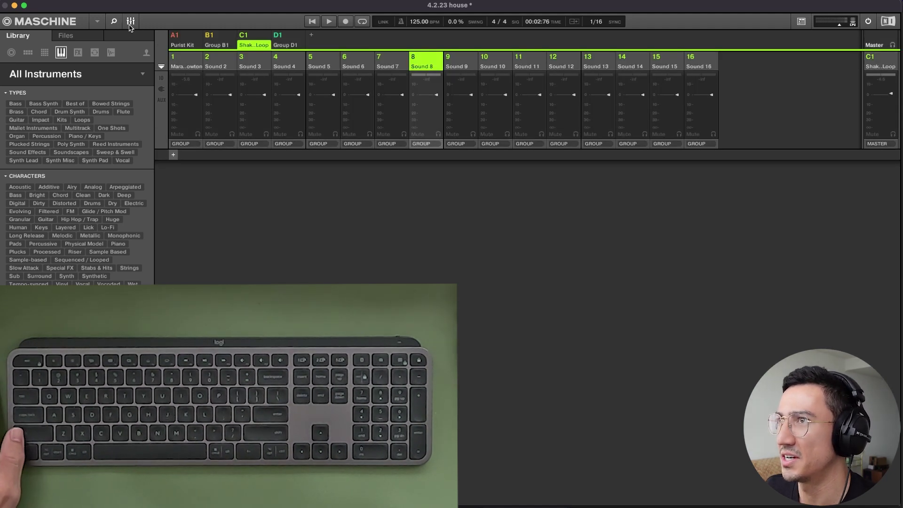
pyautogui.press('super+m')
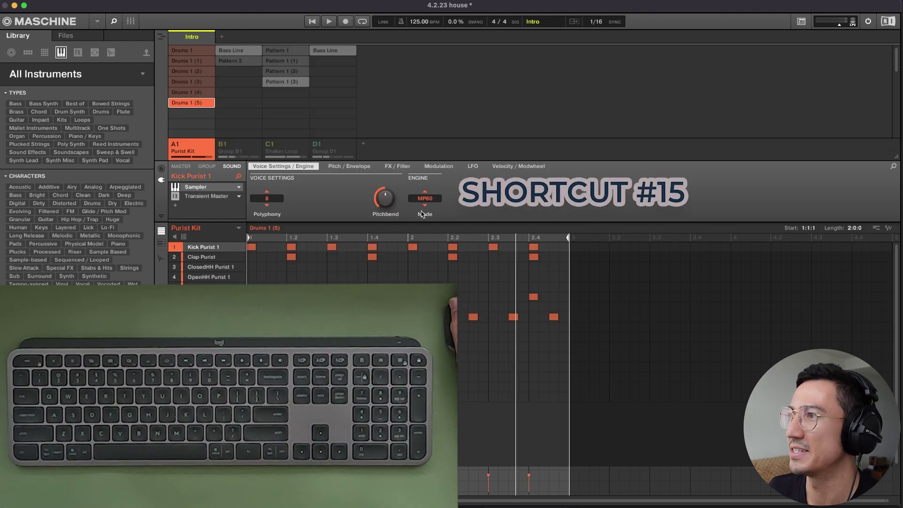
pyautogui.moveTo(391, 201)
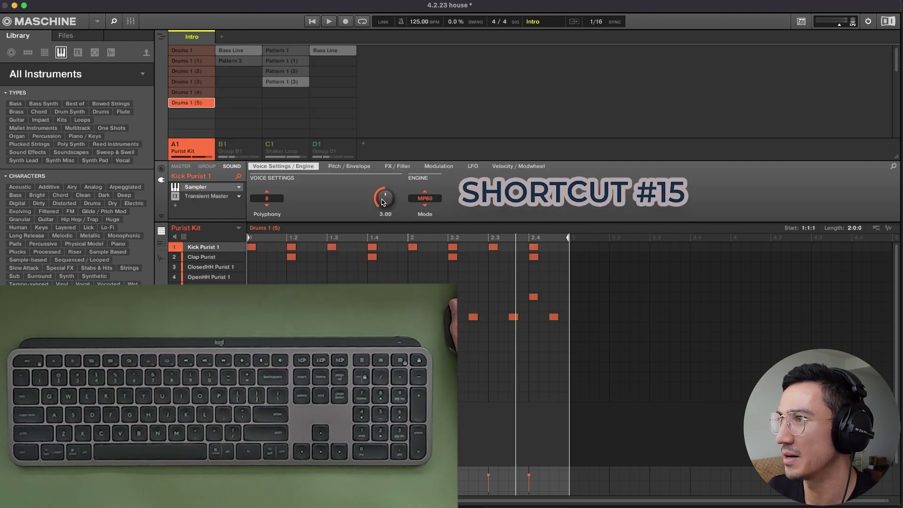